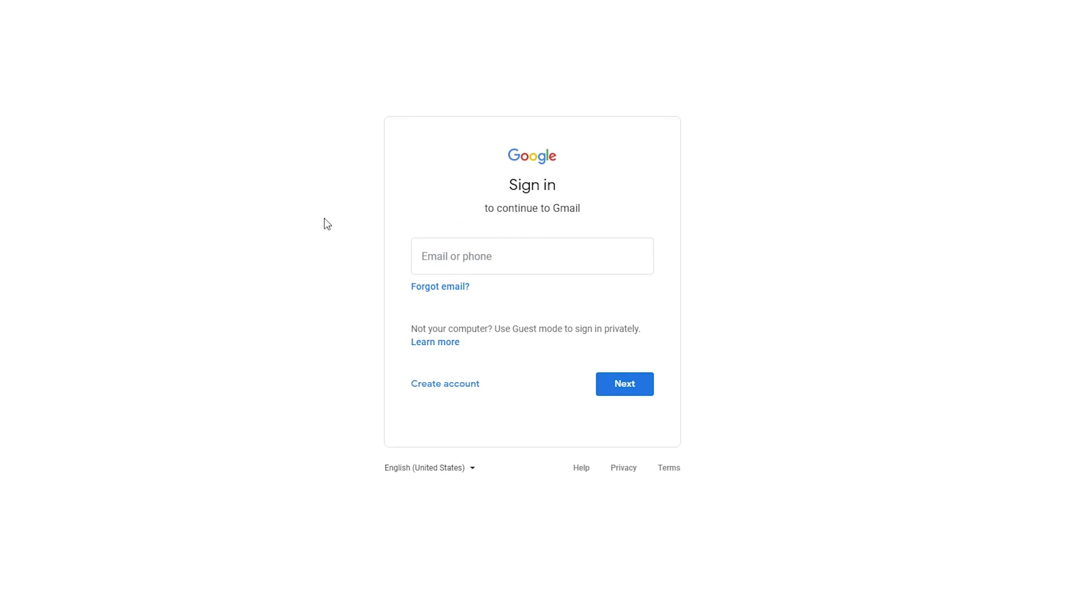
- Start a new Google account for personal use and enter the first and last name
click(457, 389)
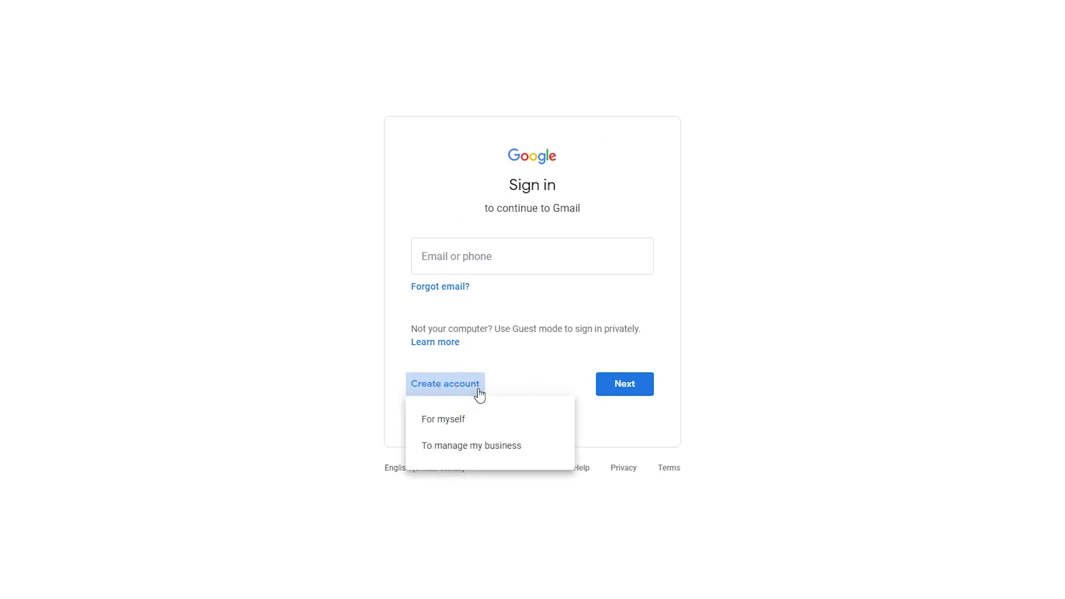
click(465, 418)
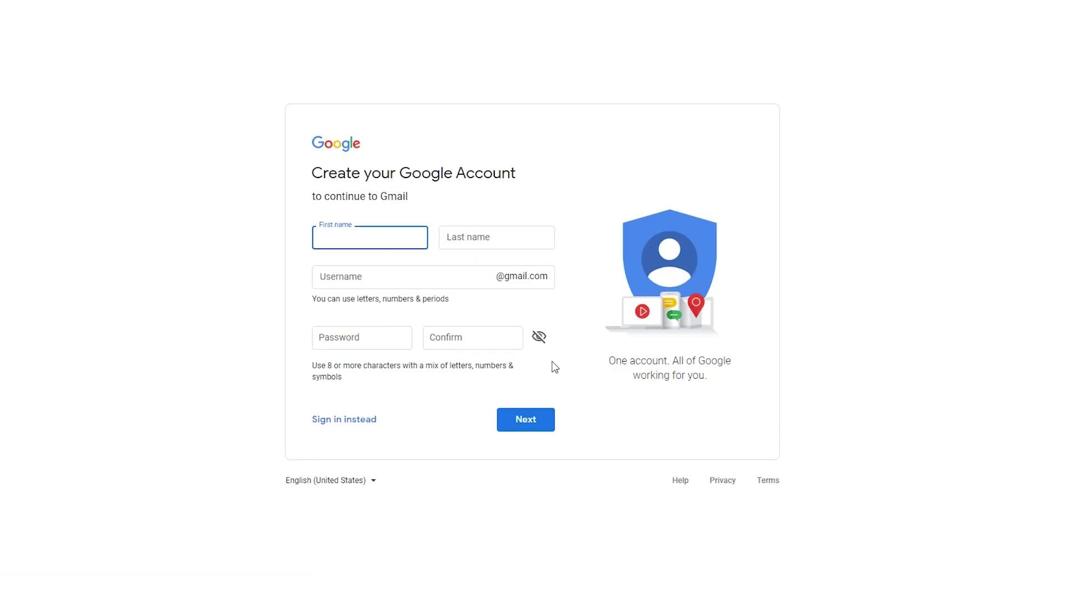
text(Joey)
key(Tab)
text(TheYouTuber)
key(Tab)
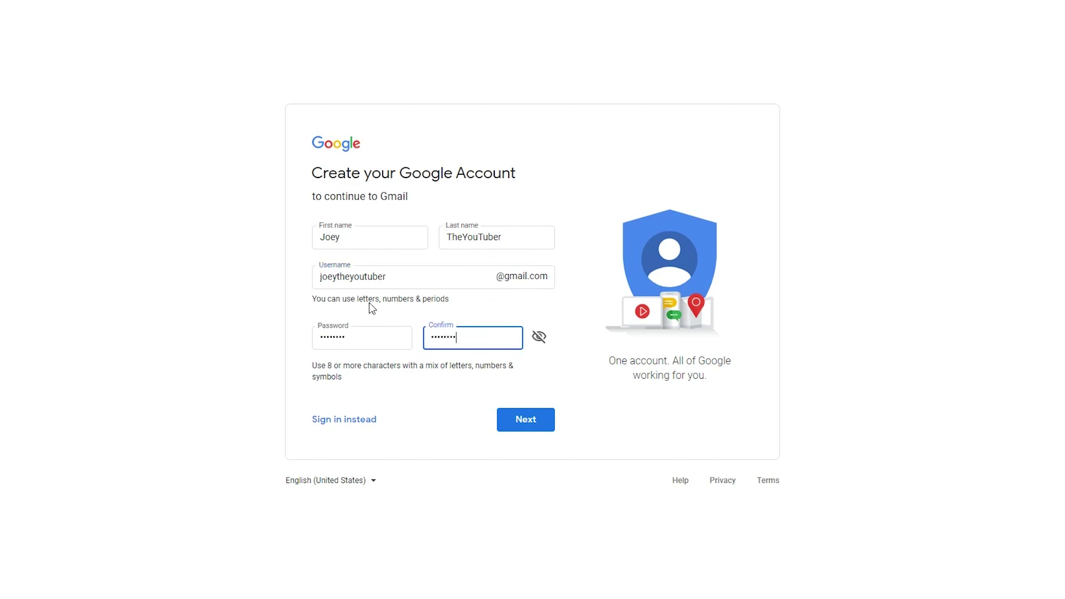
- Enter a username, submit the form, and revise the rejected username with a 777 ending
click(531, 421)
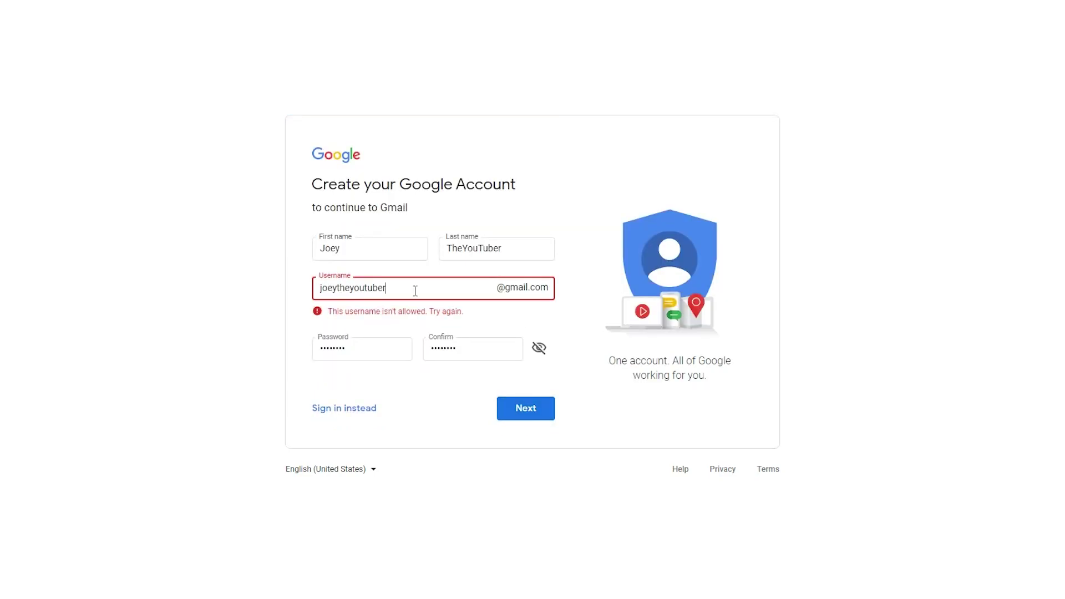
drag(353, 287, 407, 285)
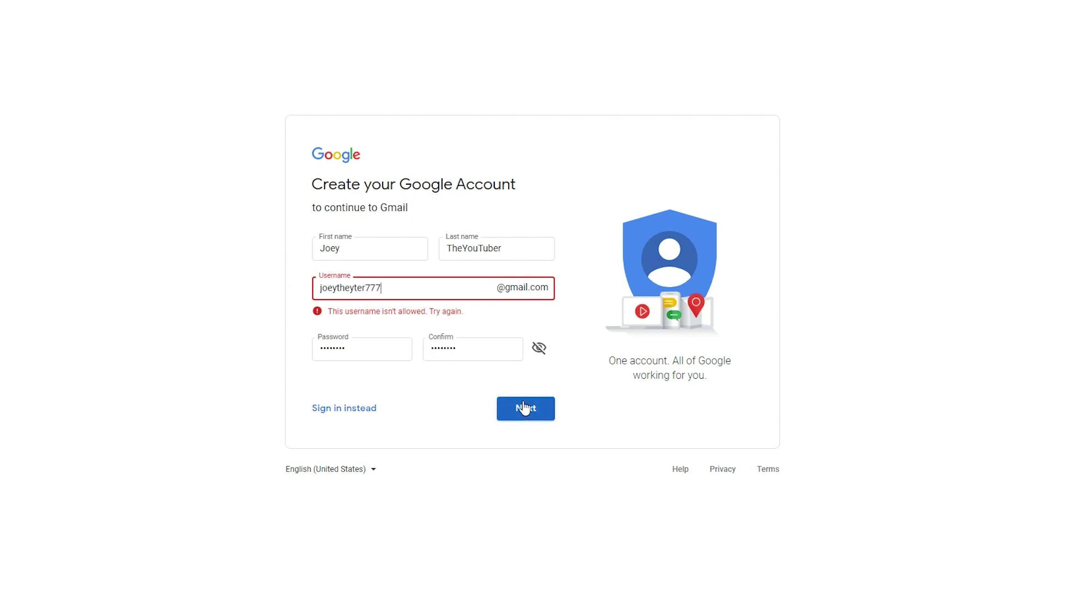
double_click(405, 287)
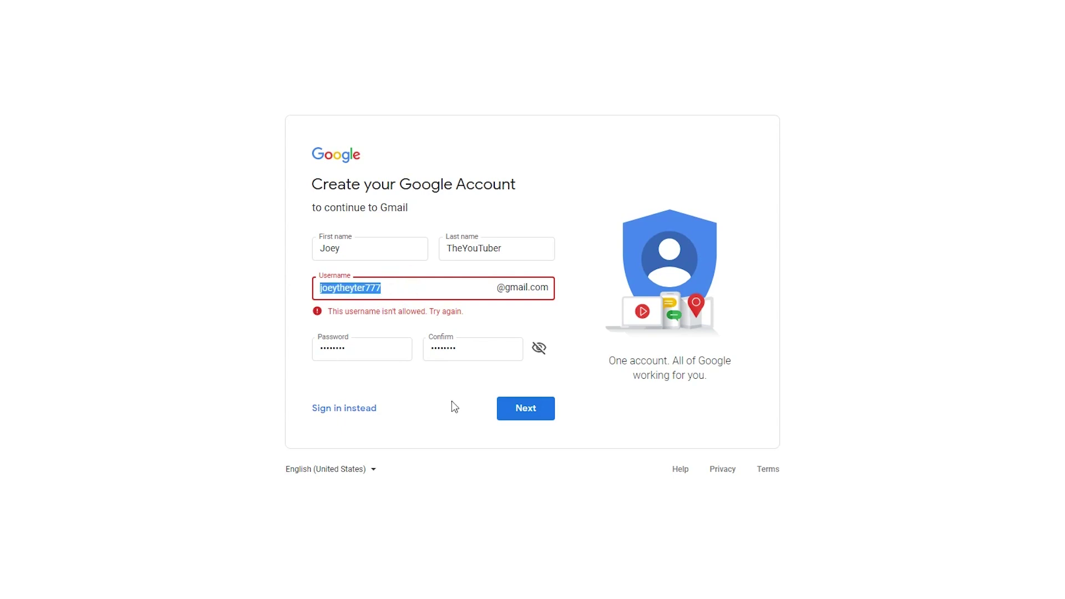
- Submit the revised username and enter the recovery email address
click(524, 411)
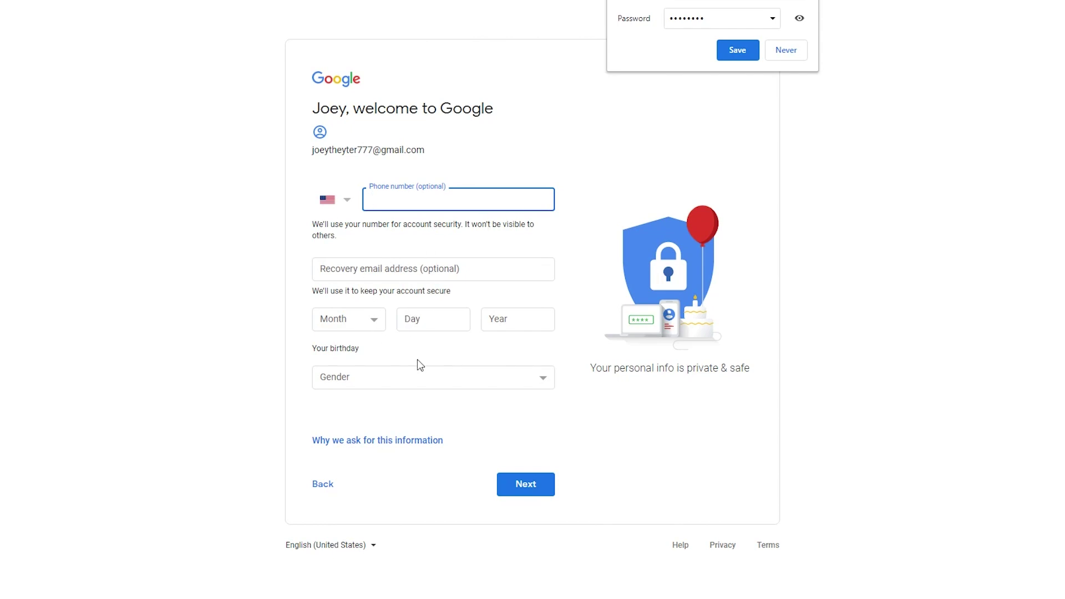
click(445, 274)
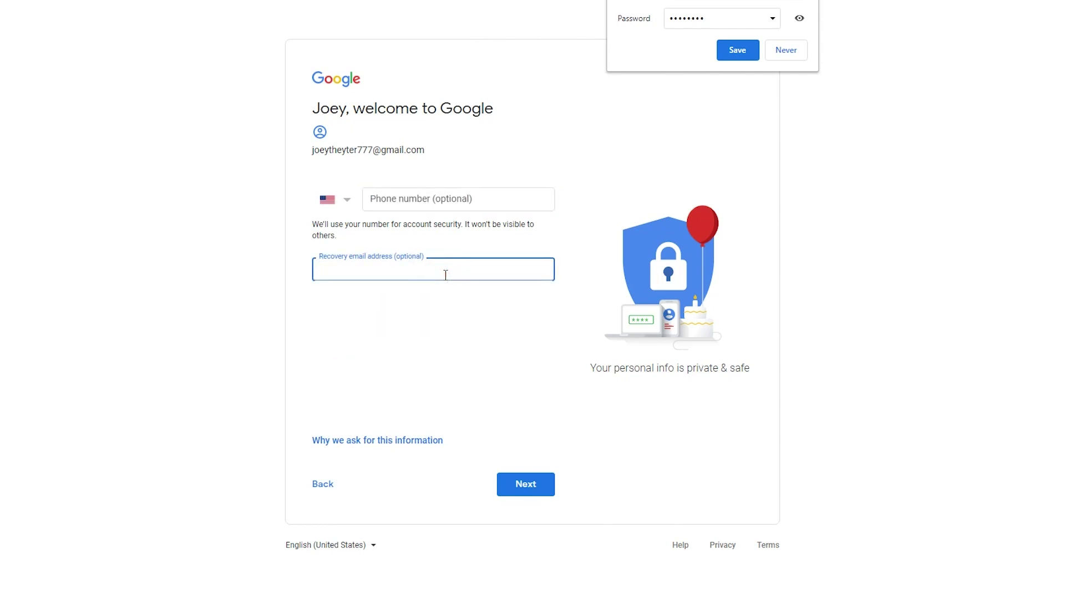
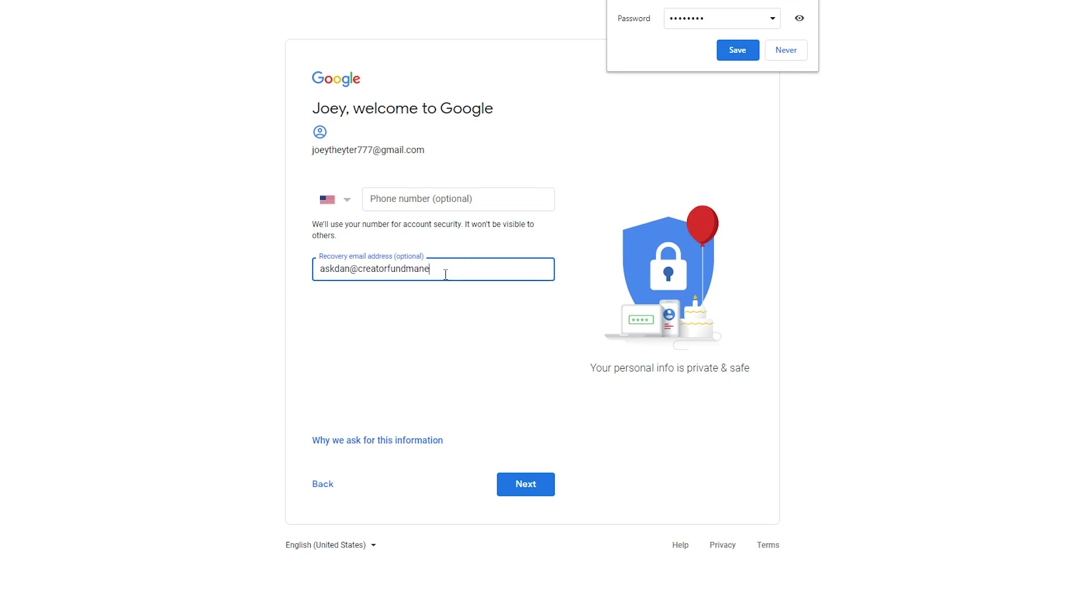
click(578, 282)
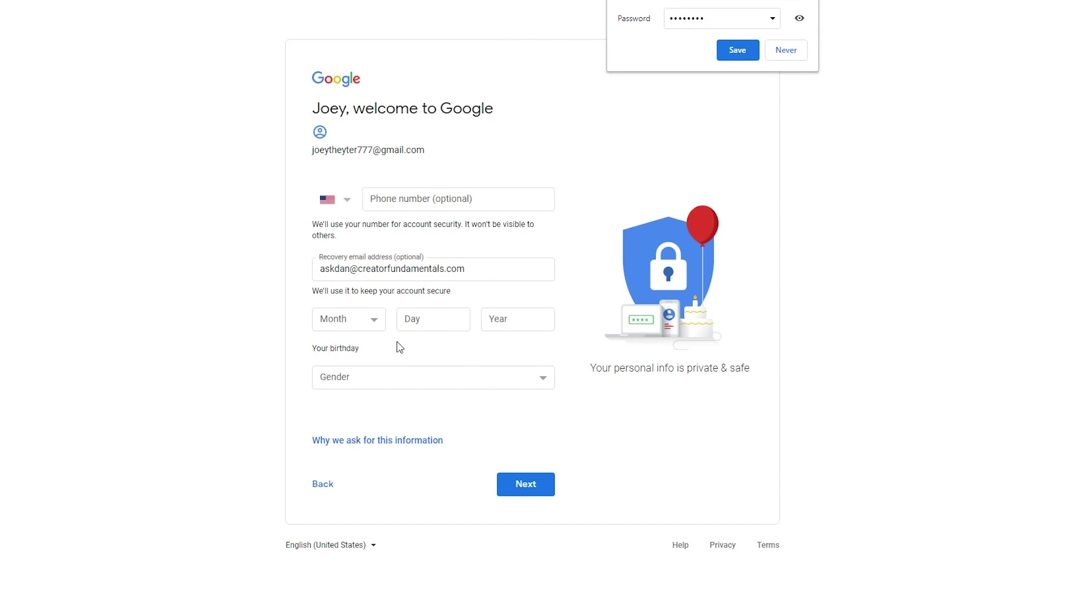
click(375, 321)
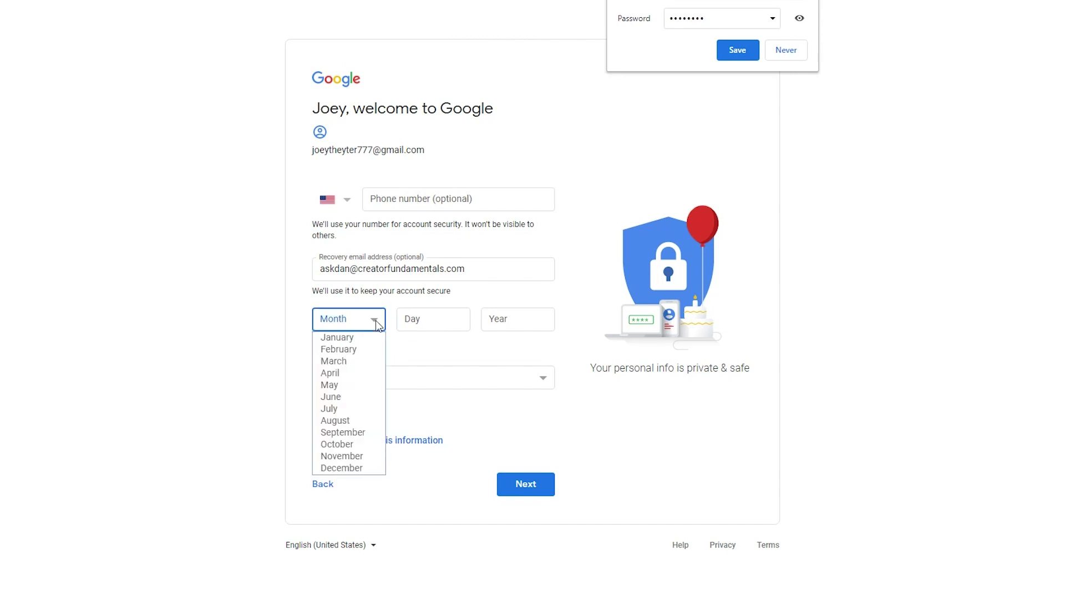
click(332, 350)
click(424, 325)
text(14)
click(522, 326)
text(1977)
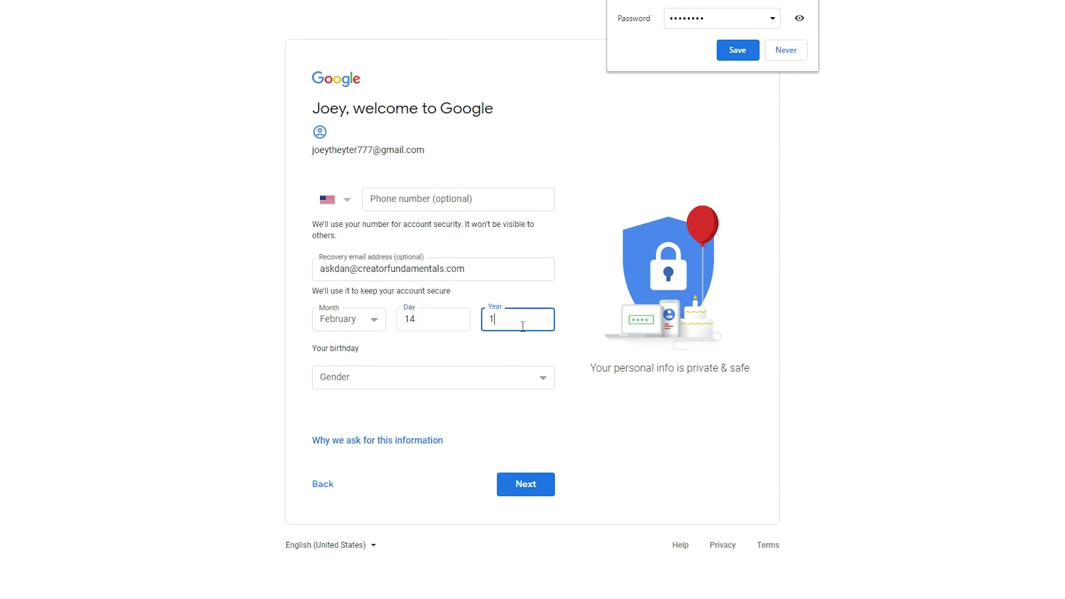
click(441, 369)
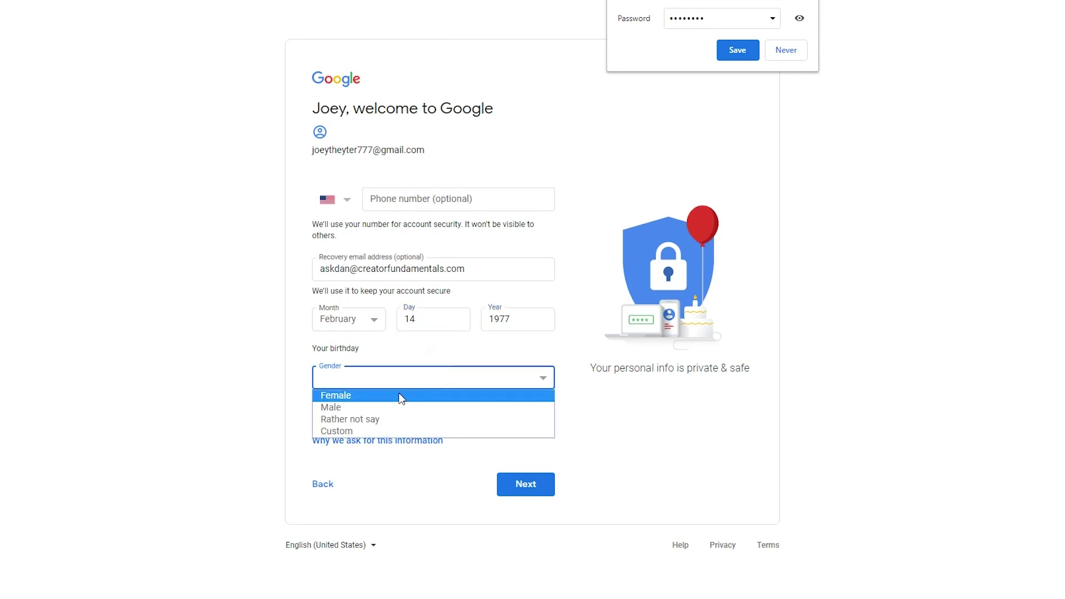
click(390, 407)
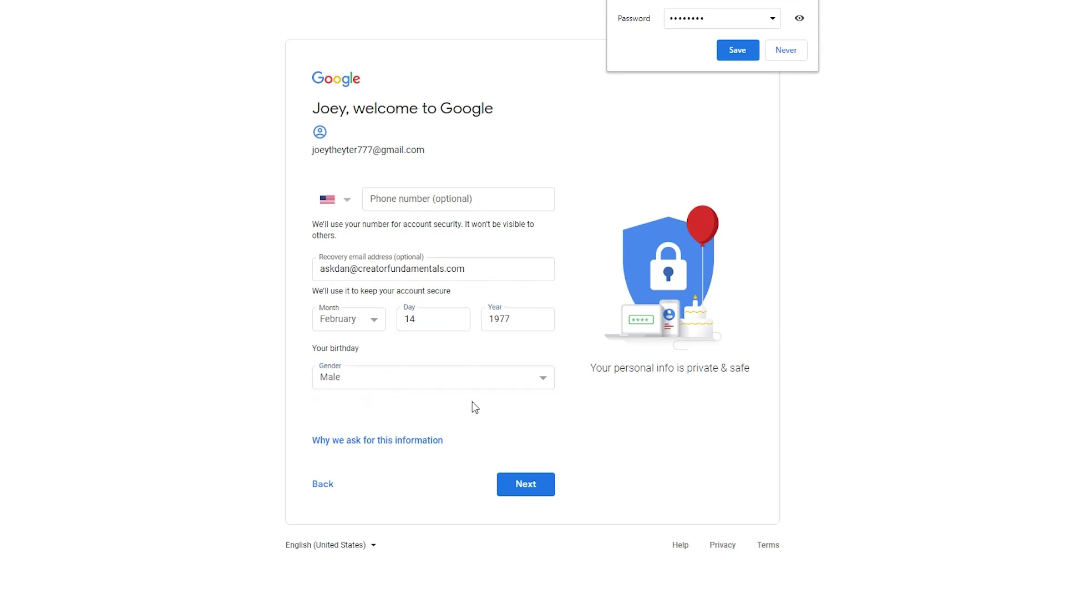
click(527, 489)
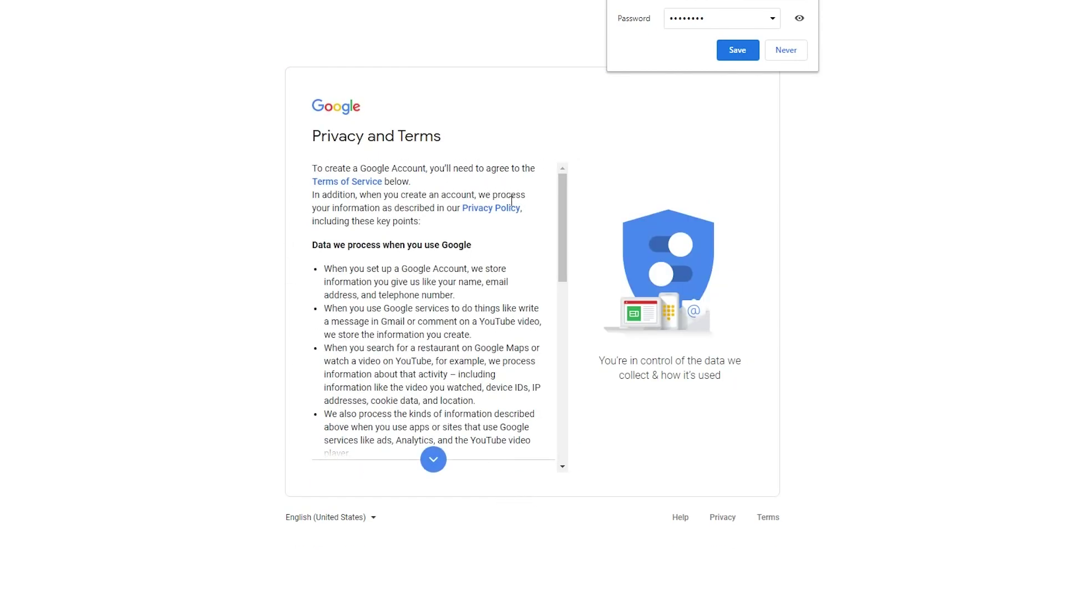
- Agree to Google's Privacy and Terms and dismiss Chrome's save-password prompt
scroll(530, 252, down, 1)
scroll(528, 252, down, 5)
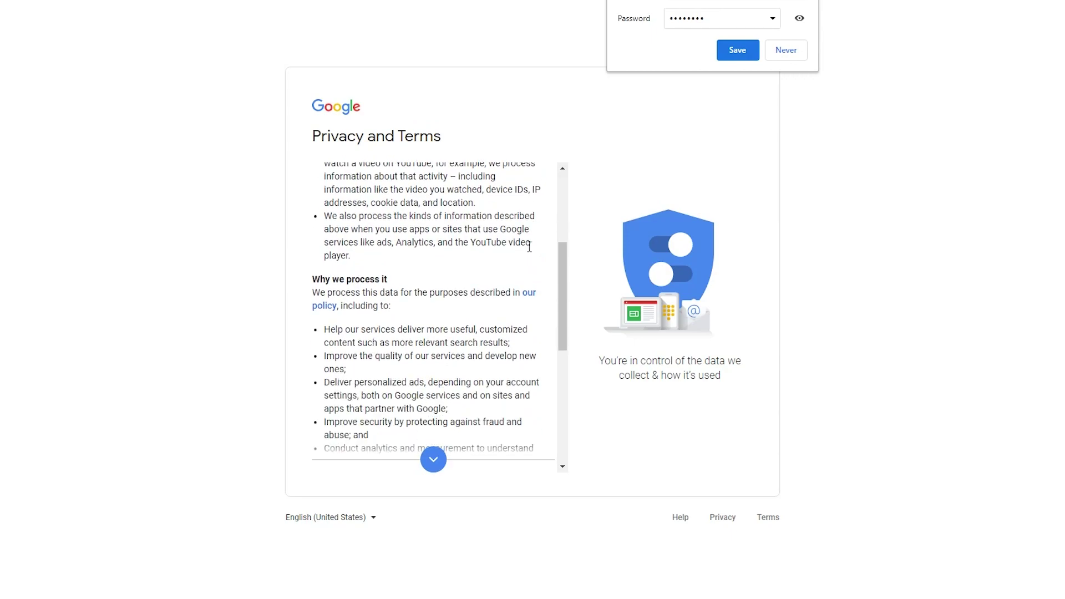
scroll(530, 254, down, 5)
click(530, 460)
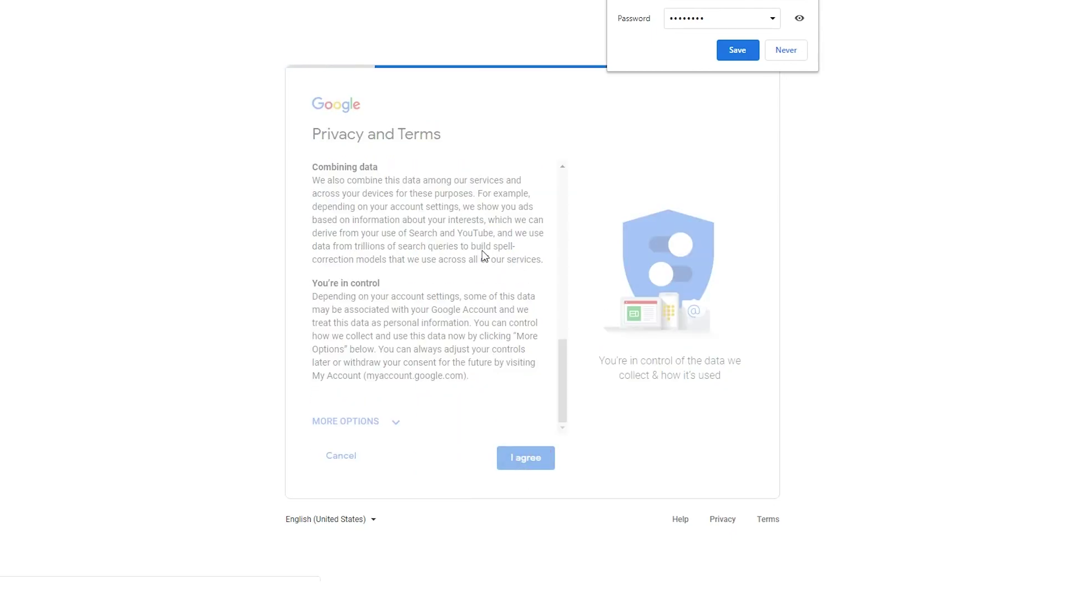
click(737, 50)
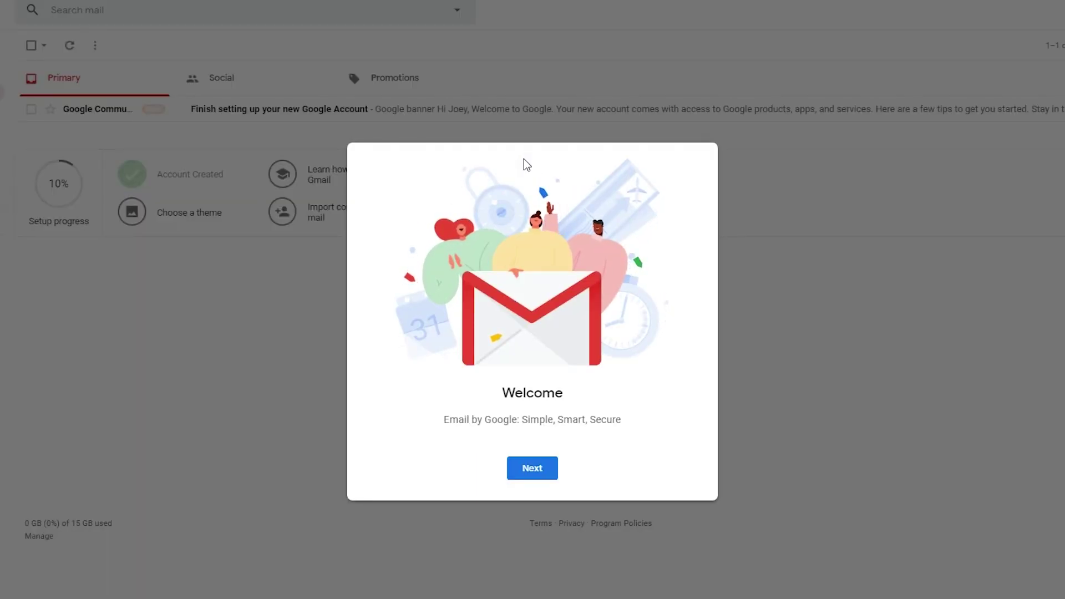
- Finish the Gmail welcome dialog, keeping the Default view
click(540, 474)
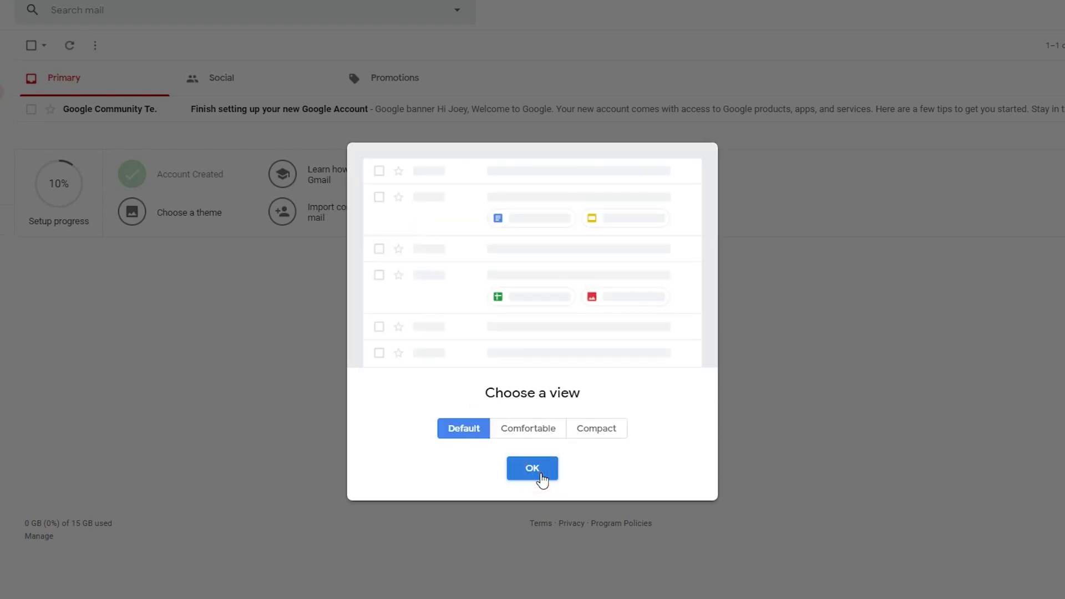
click(535, 470)
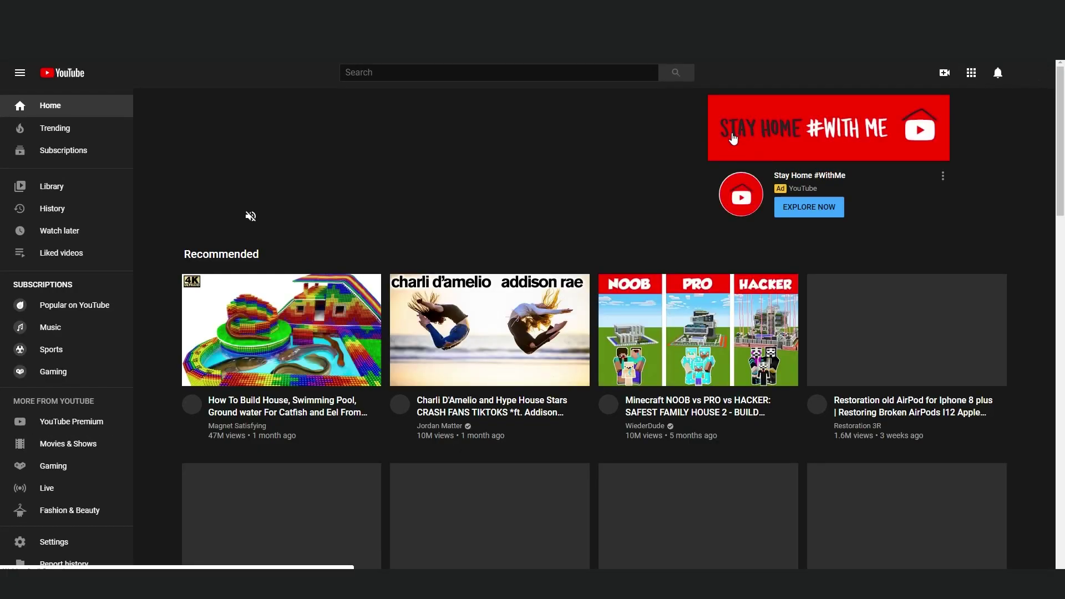
- Sign out of the new account on YouTube and dismiss the COVID-19 notice
click(1031, 78)
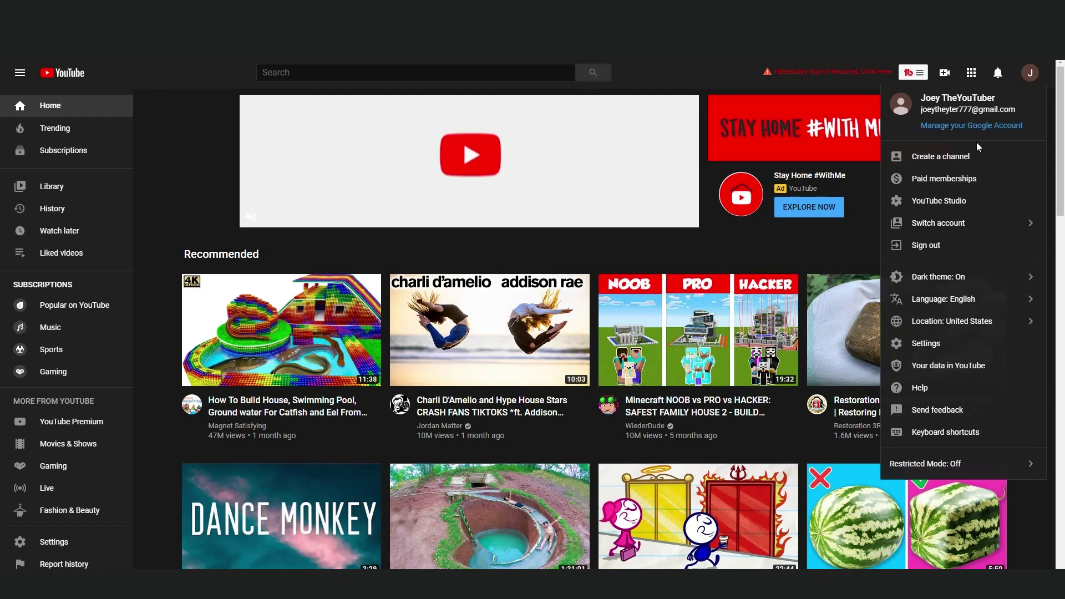
click(944, 244)
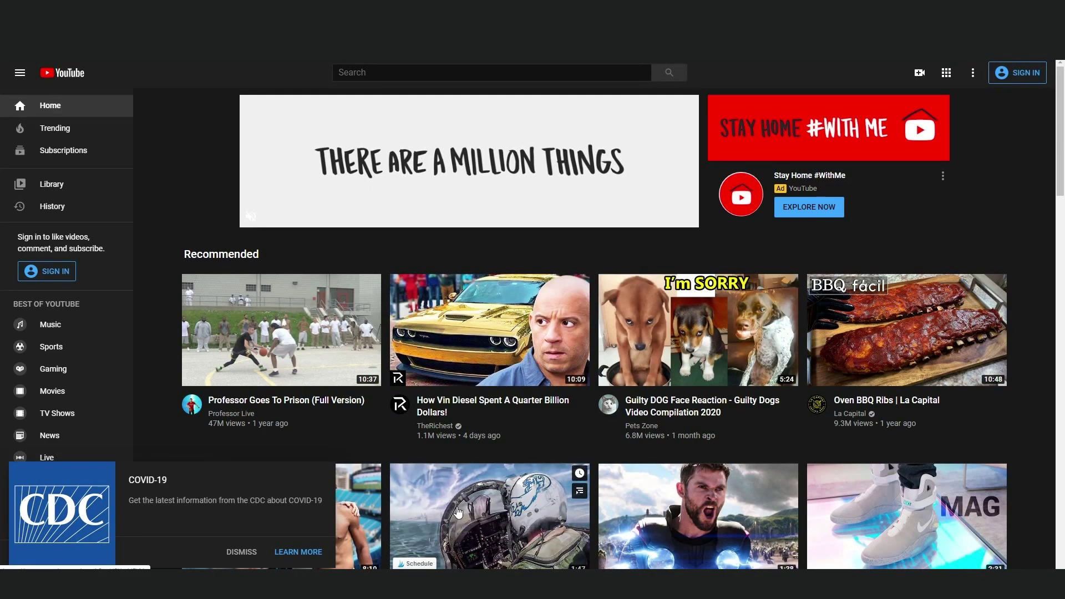
click(242, 552)
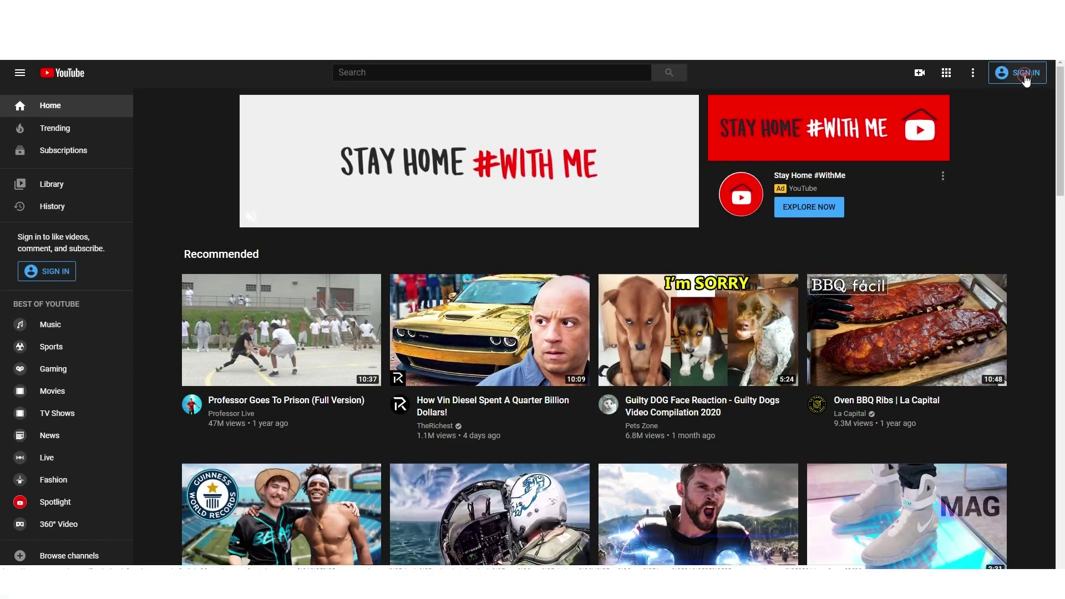
click(610, 352)
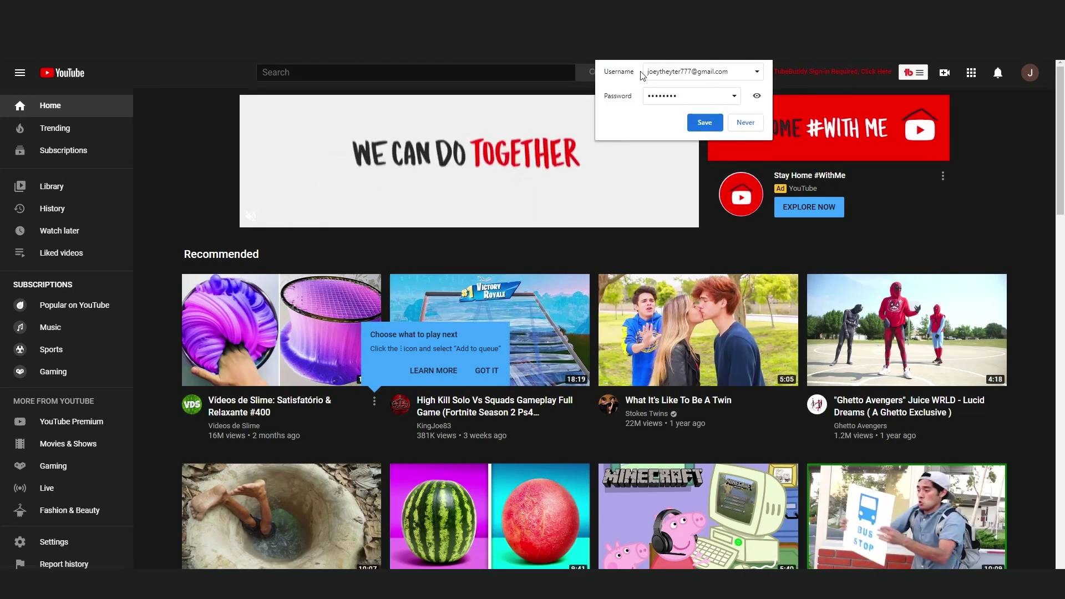
click(703, 123)
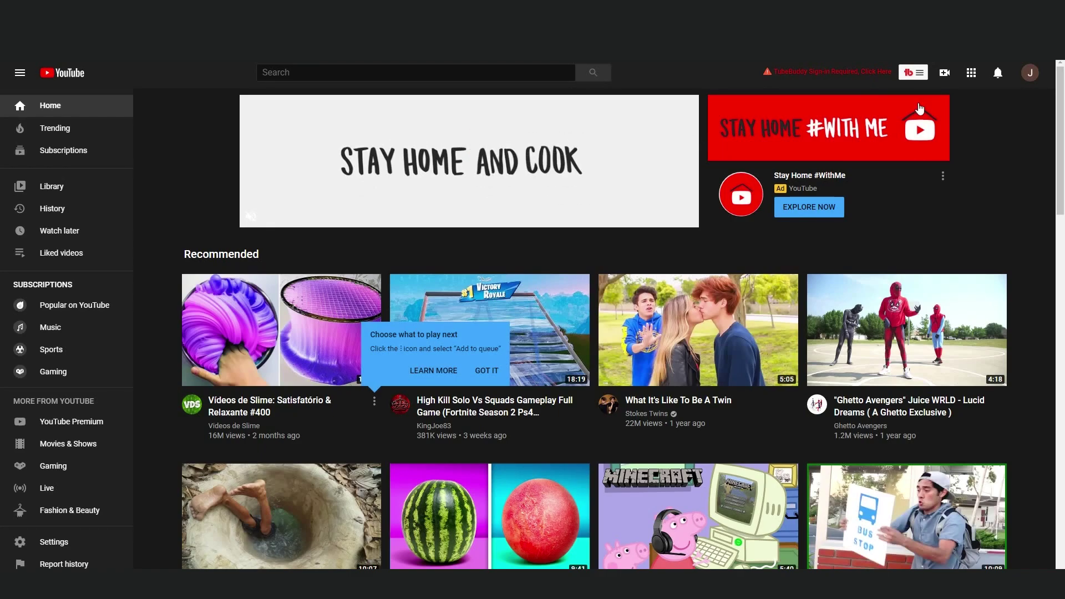
click(1030, 74)
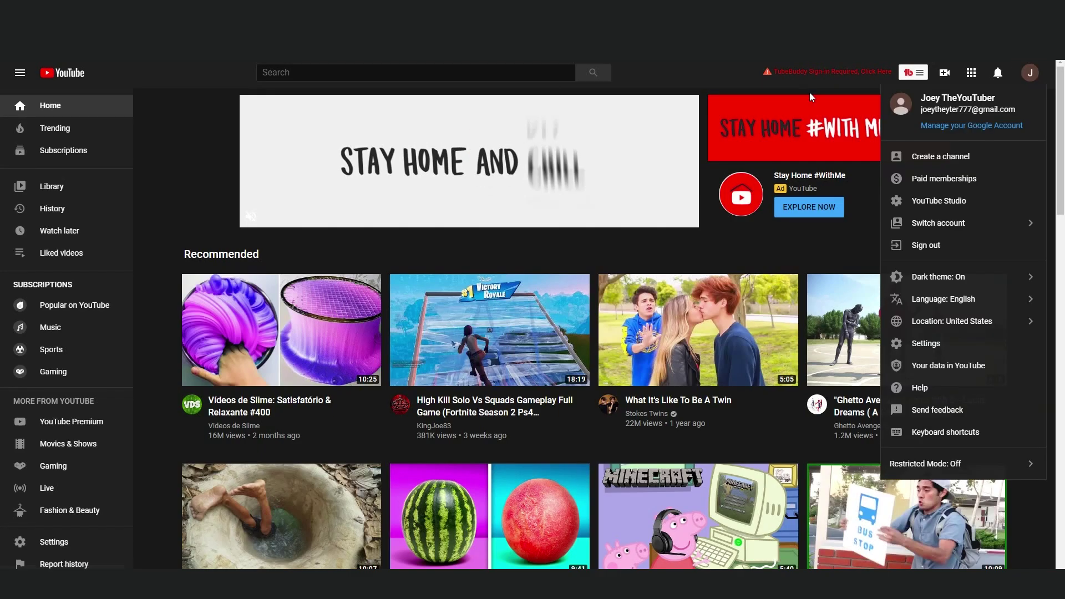
key(ctrl+a)
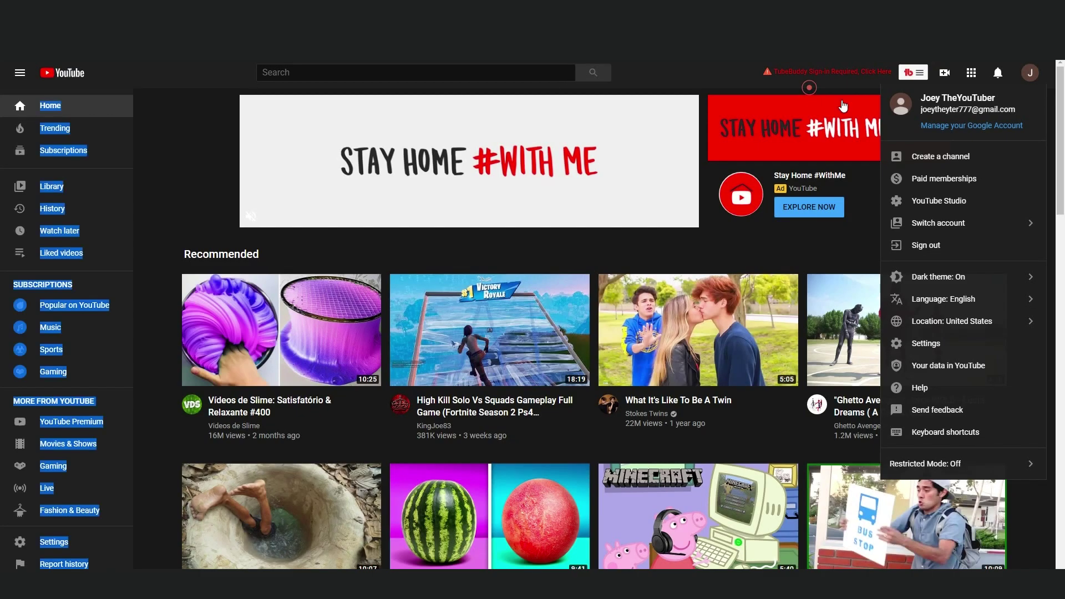
click(944, 72)
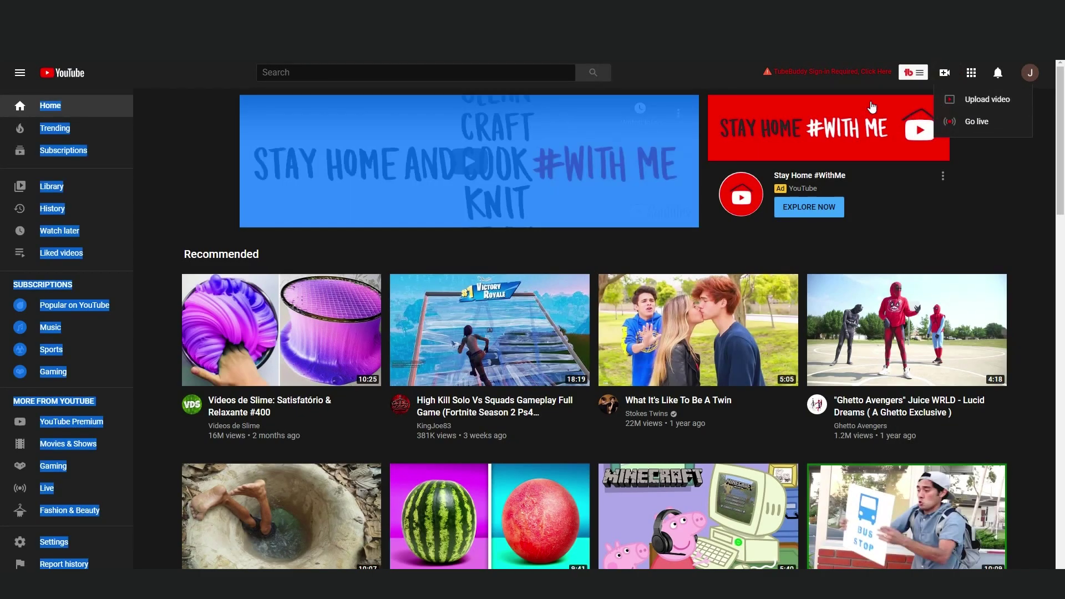
click(829, 87)
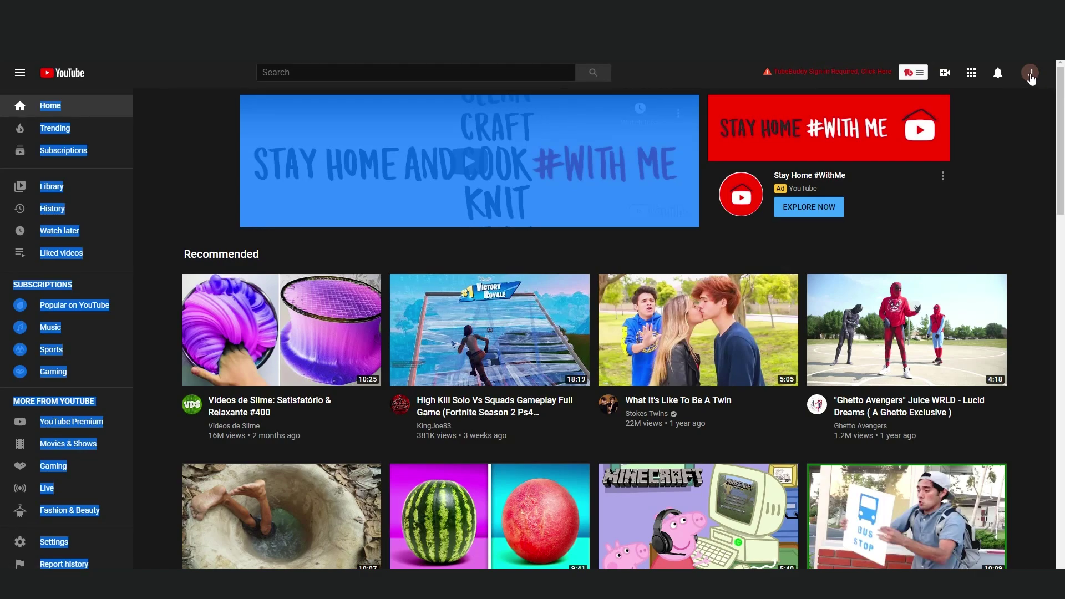
scroll(1001, 137, down, 1)
scroll(1002, 137, up, 1)
click(1001, 170)
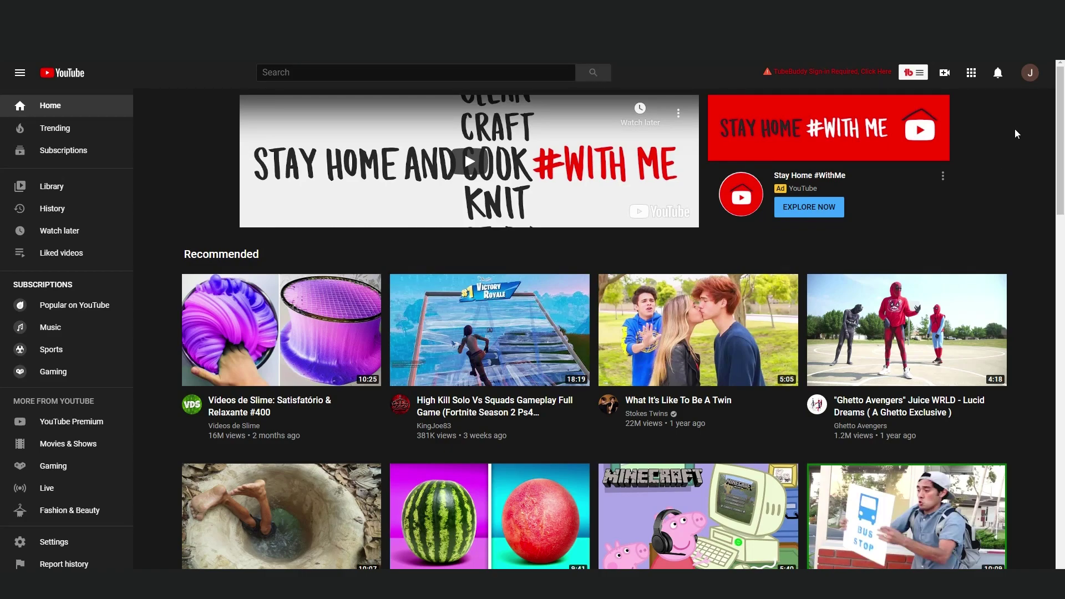
- From YouTube settings, start a channel named 'My New' 'Super Awesome Channel'
click(1029, 72)
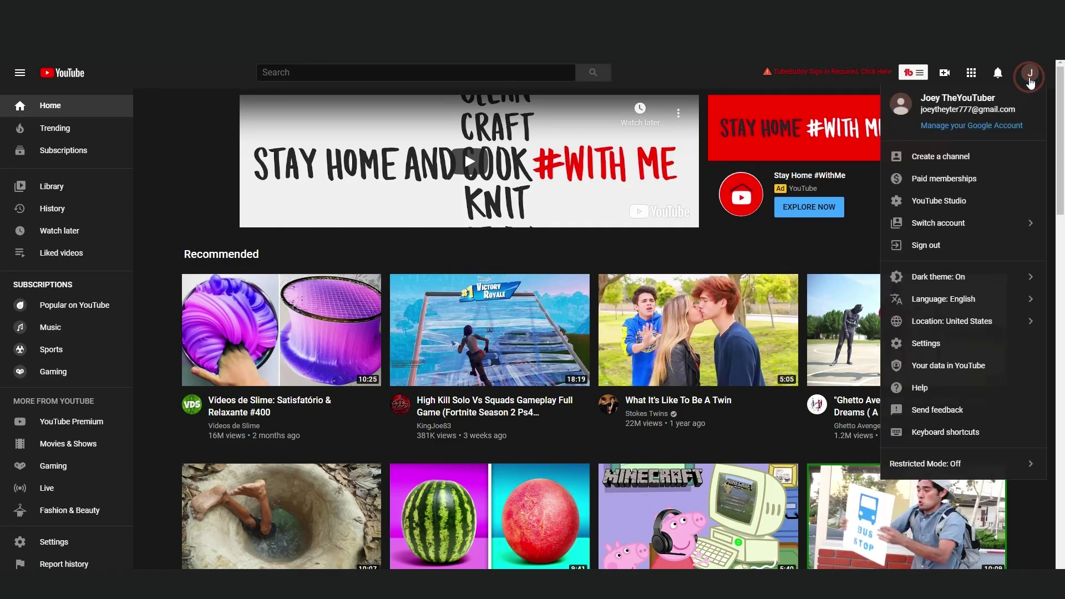
key(F5)
click(1029, 73)
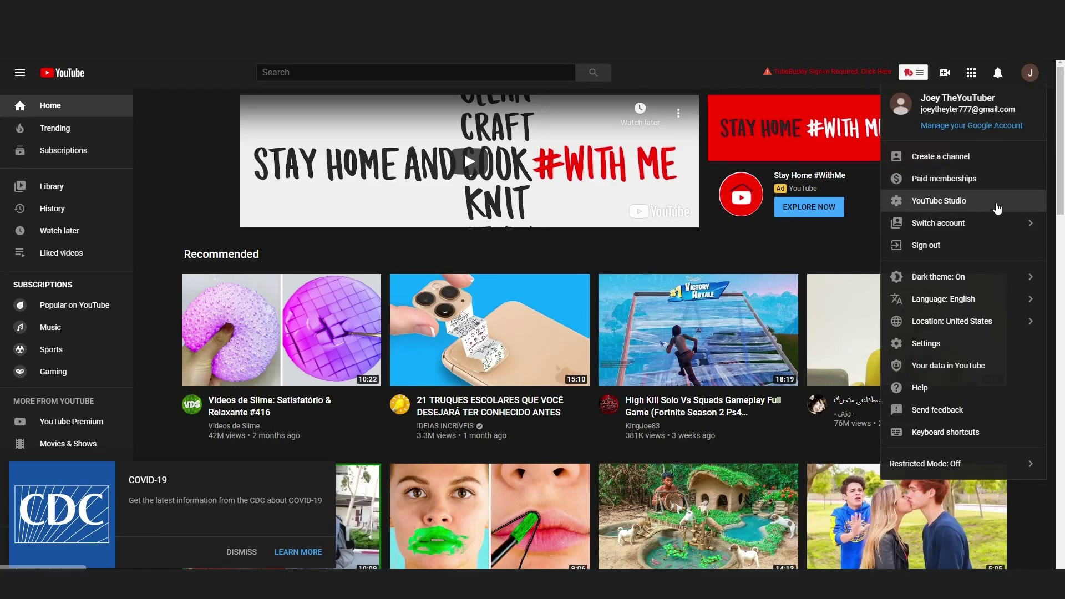
click(924, 343)
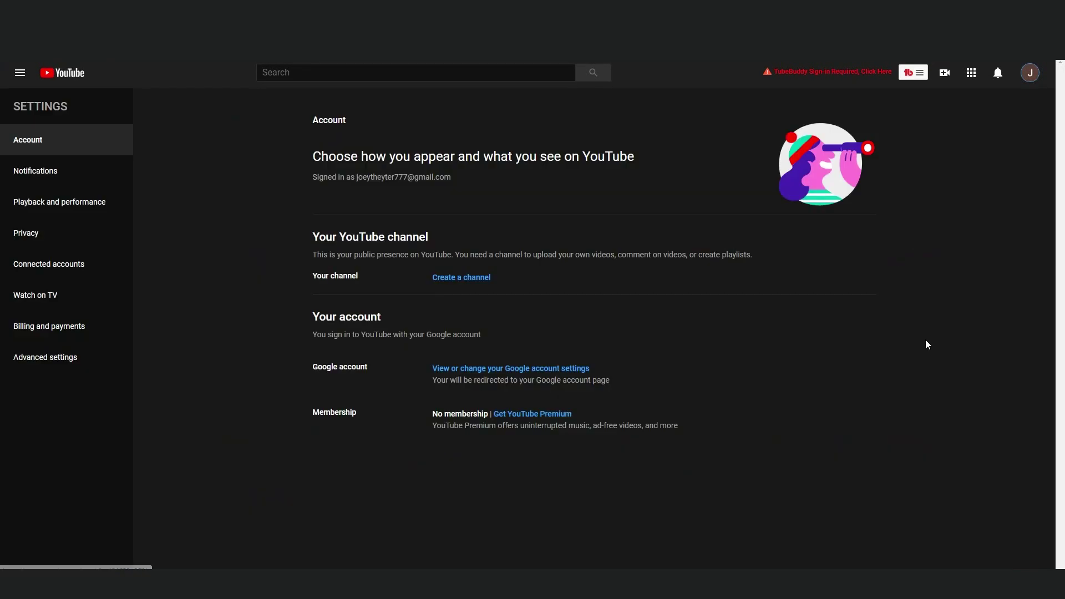
click(459, 280)
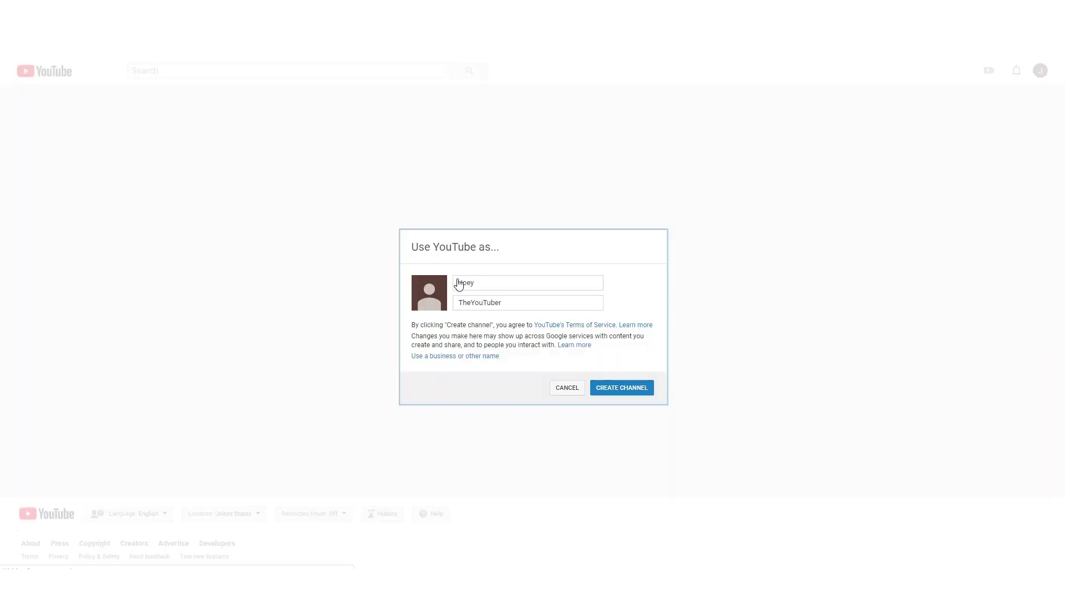
double_click(459, 282)
key(BackSpace)
text(My New)
key(Tab)
text(Super Awesome Channel)
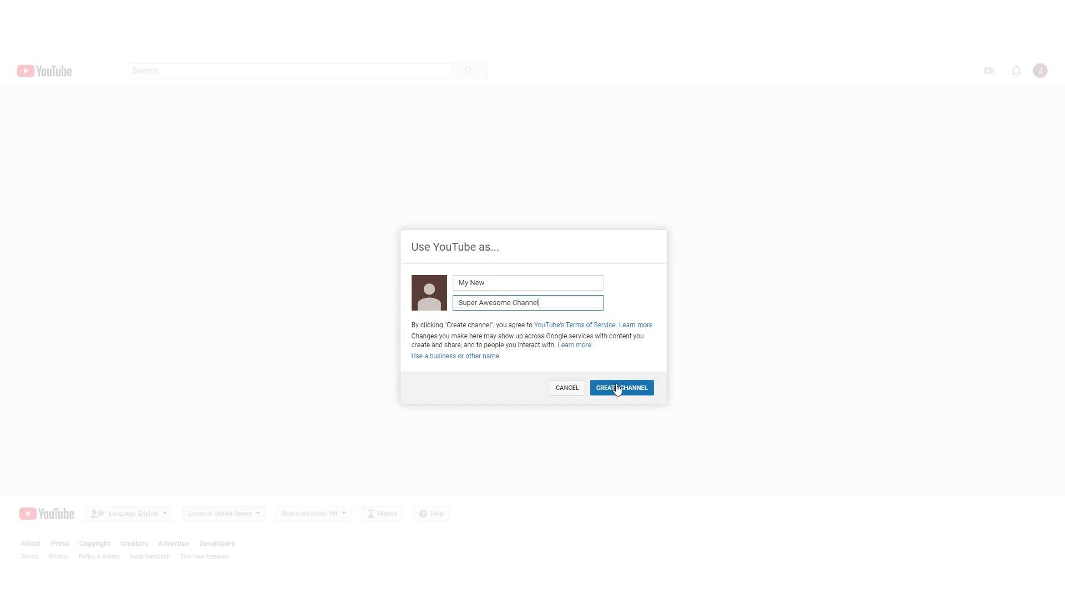
- Create the channel and switch to My New Super Awesome Channel
click(617, 389)
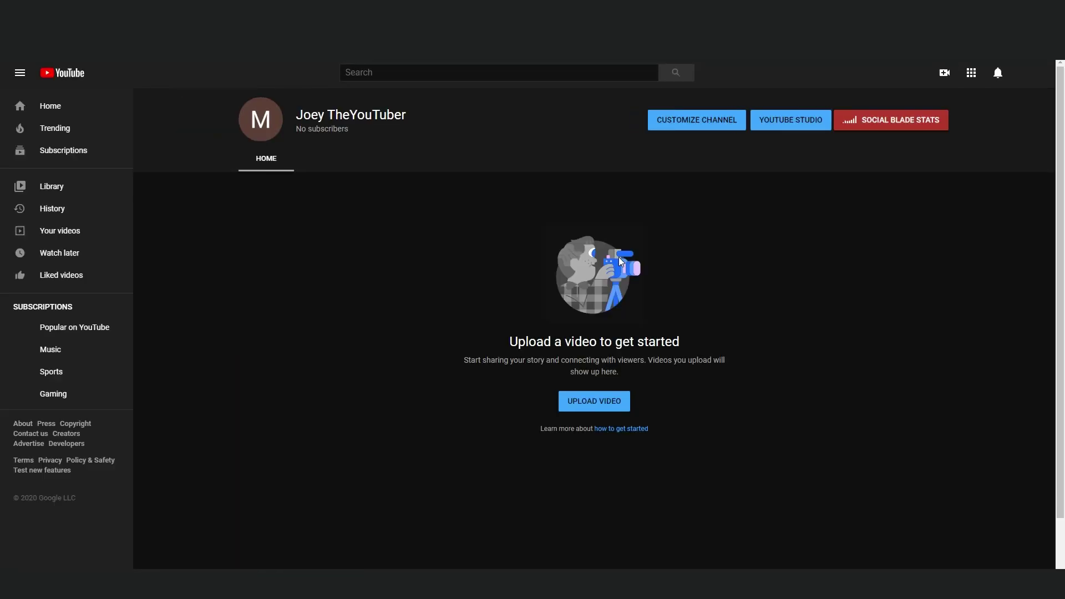
click(1027, 82)
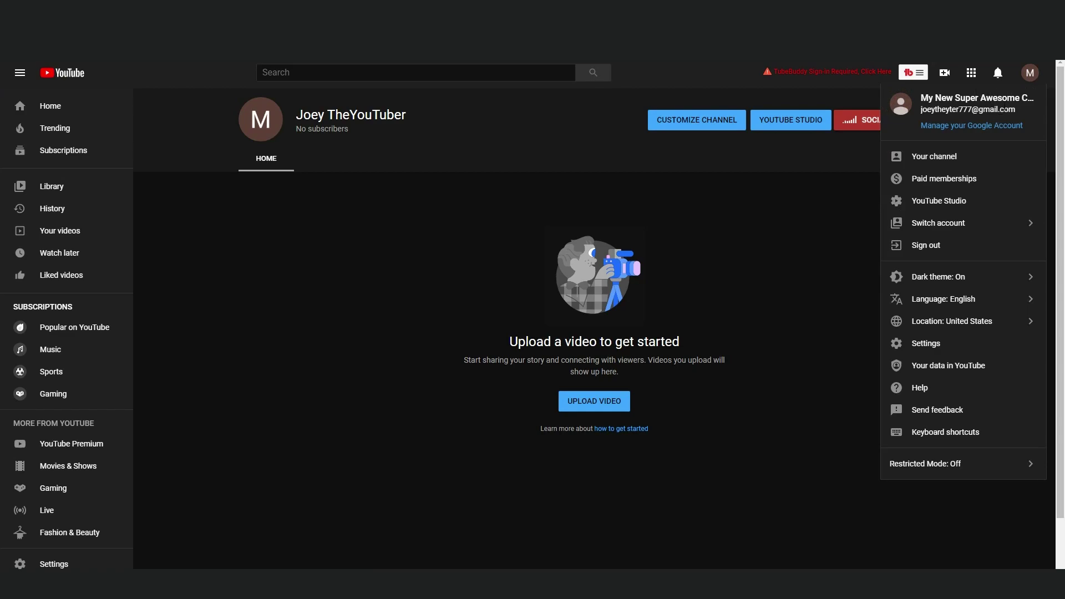
click(982, 222)
click(972, 154)
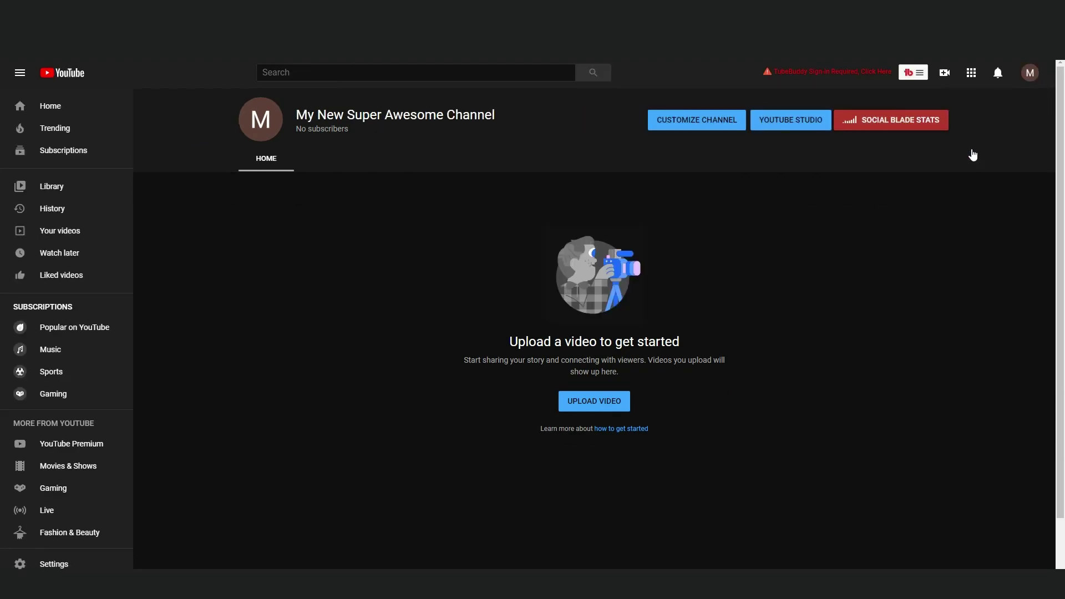
click(1029, 72)
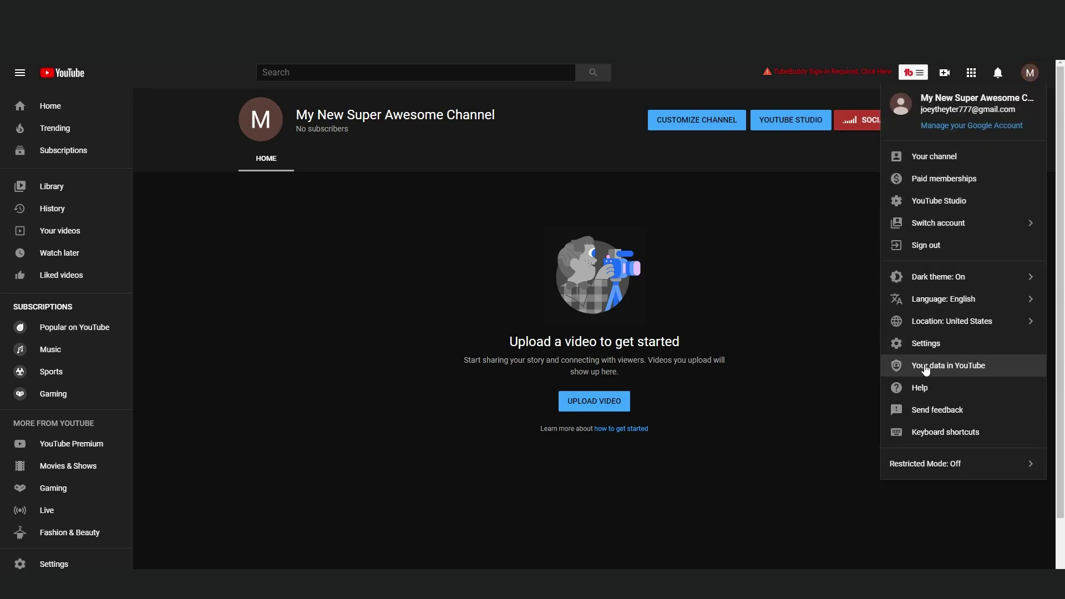
- From YouTube settings, begin a new channel and focus the Brand Account name field
click(930, 343)
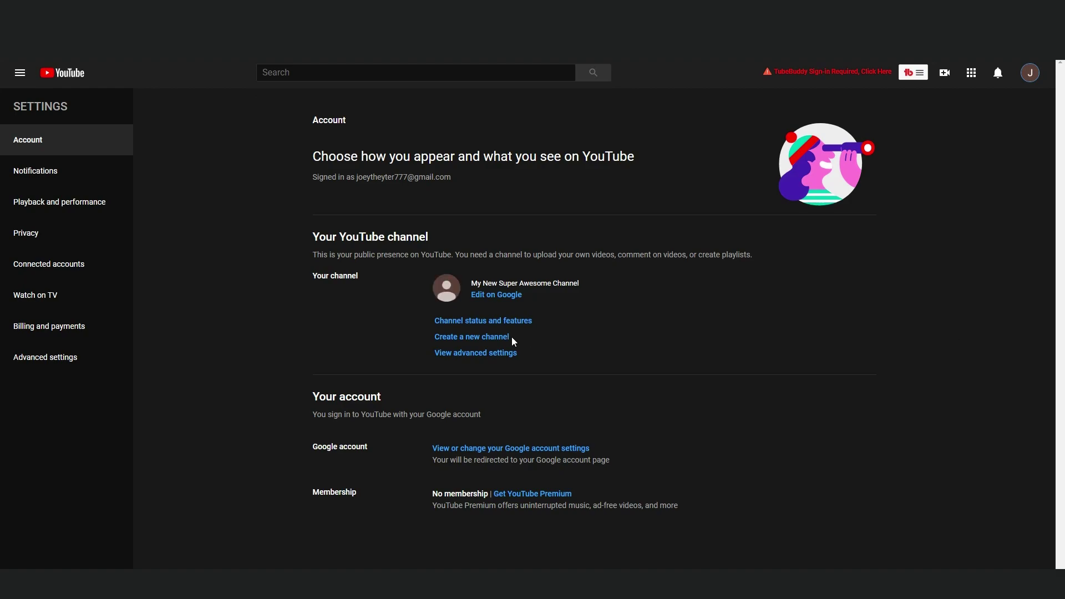
click(480, 336)
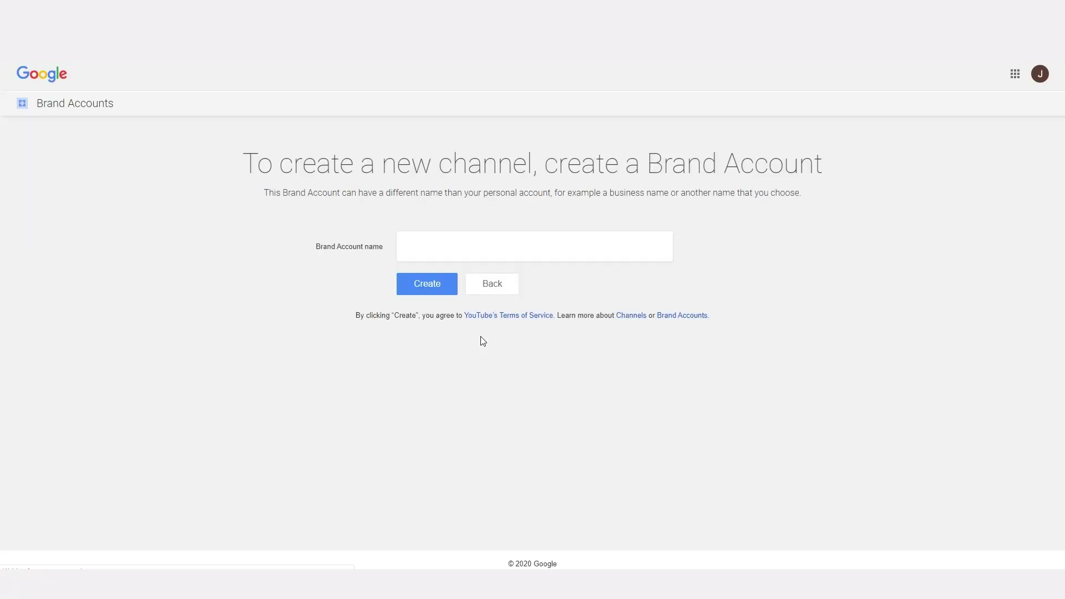
click(485, 249)
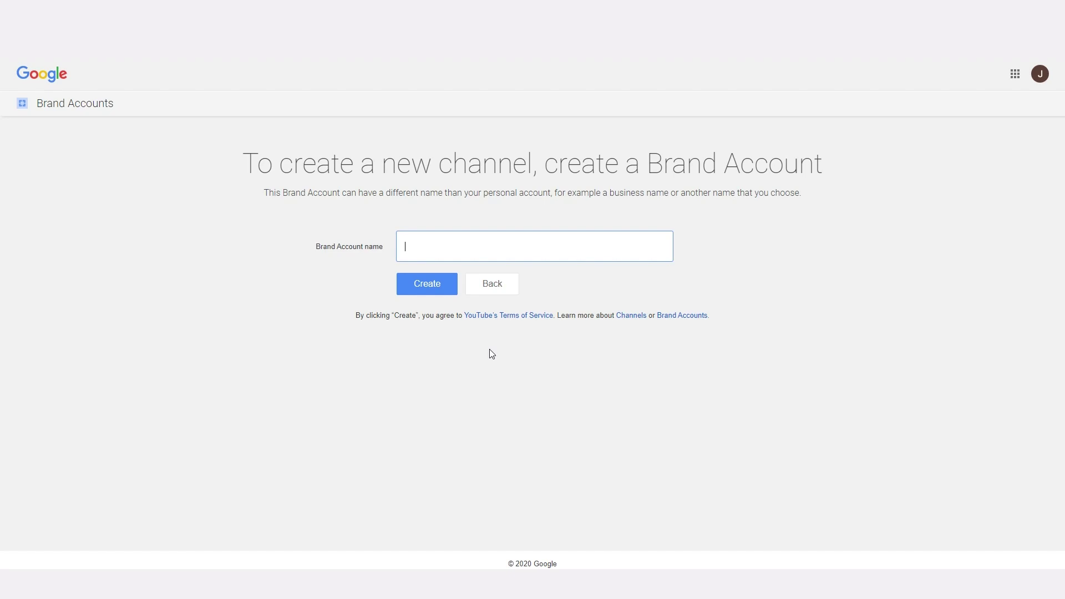
- Name the Brand Account 'REAL Super Cool Channel' and create it
text(REAL Supe)
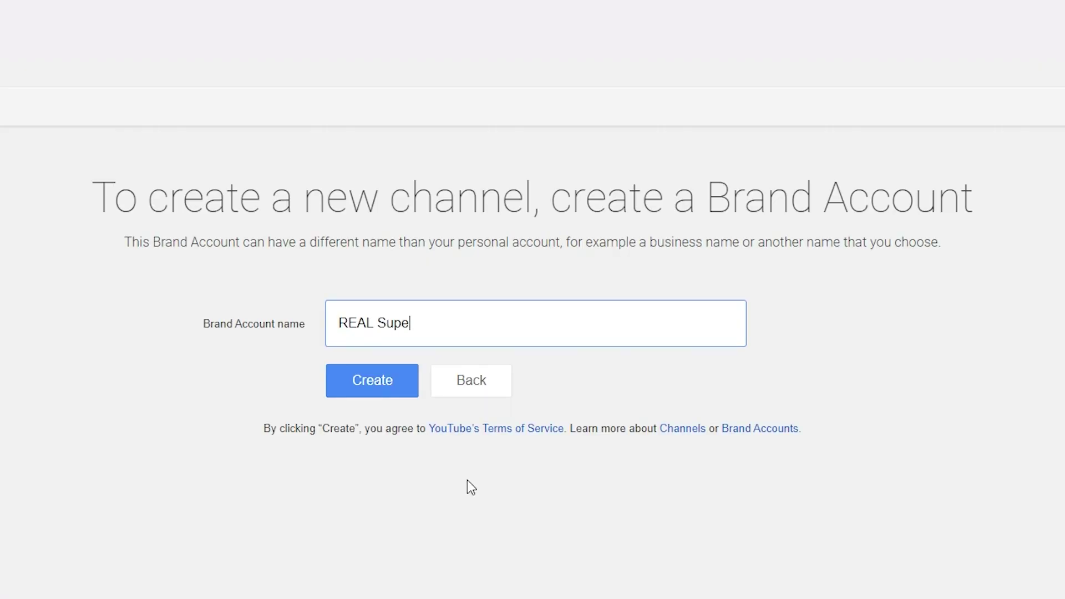
text(r Cool Channel)
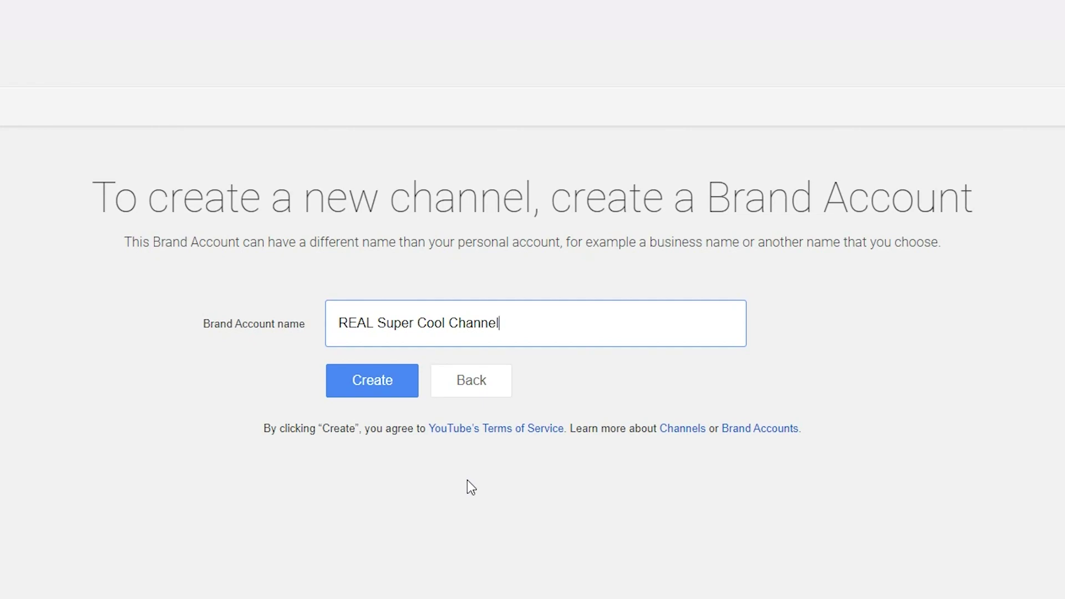
click(370, 383)
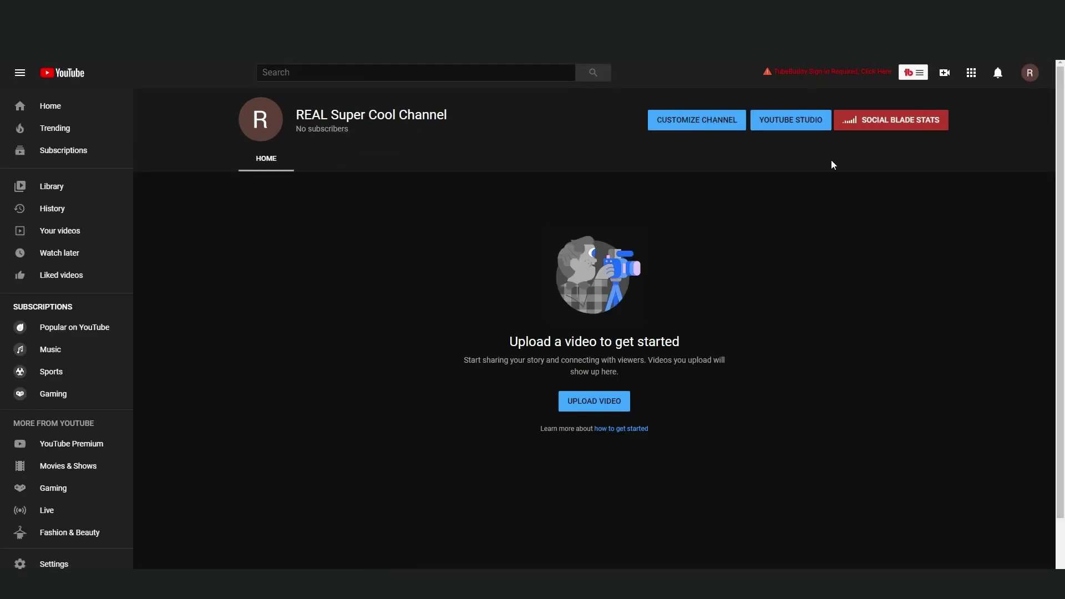
- Show the account switcher listing REAL Super Cool Channel and My New Super Awesome Channel
click(1029, 75)
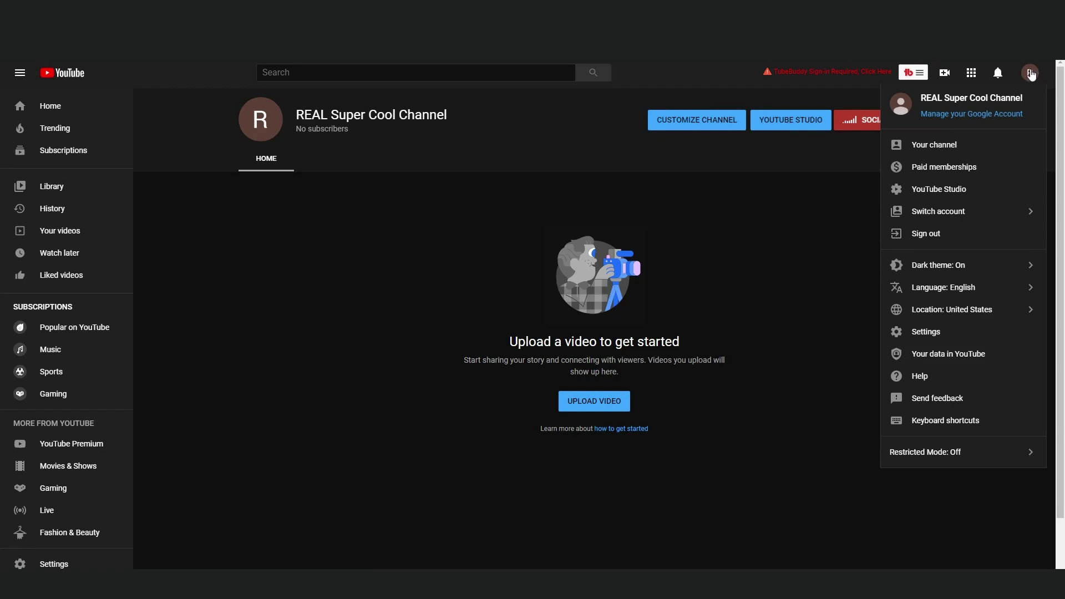
click(956, 211)
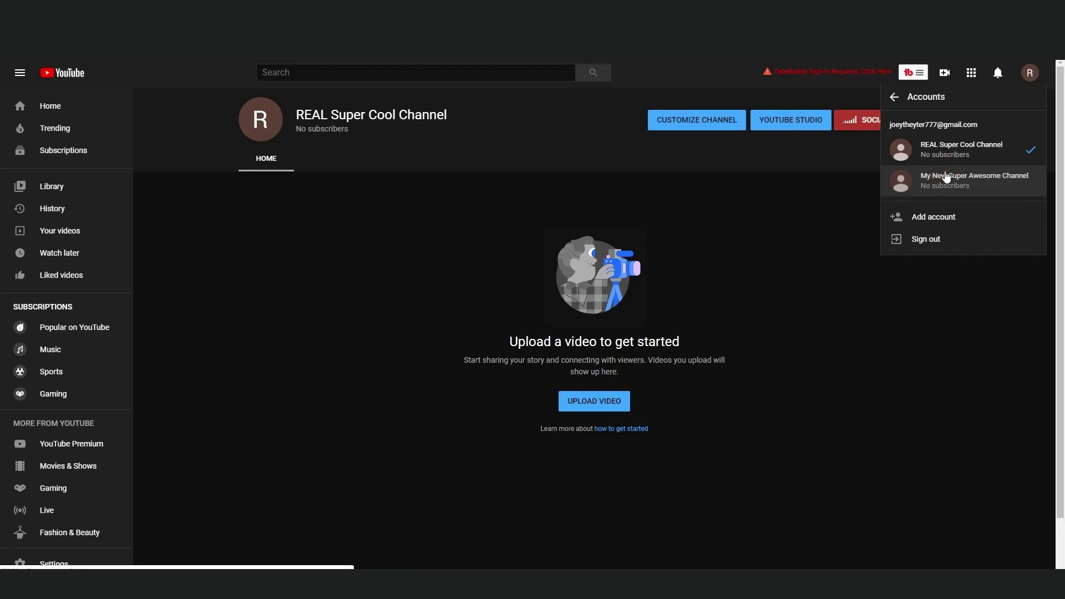
- Switch back to My New Super Awesome Channel and open its Google name editor from YouTube account settings
click(946, 178)
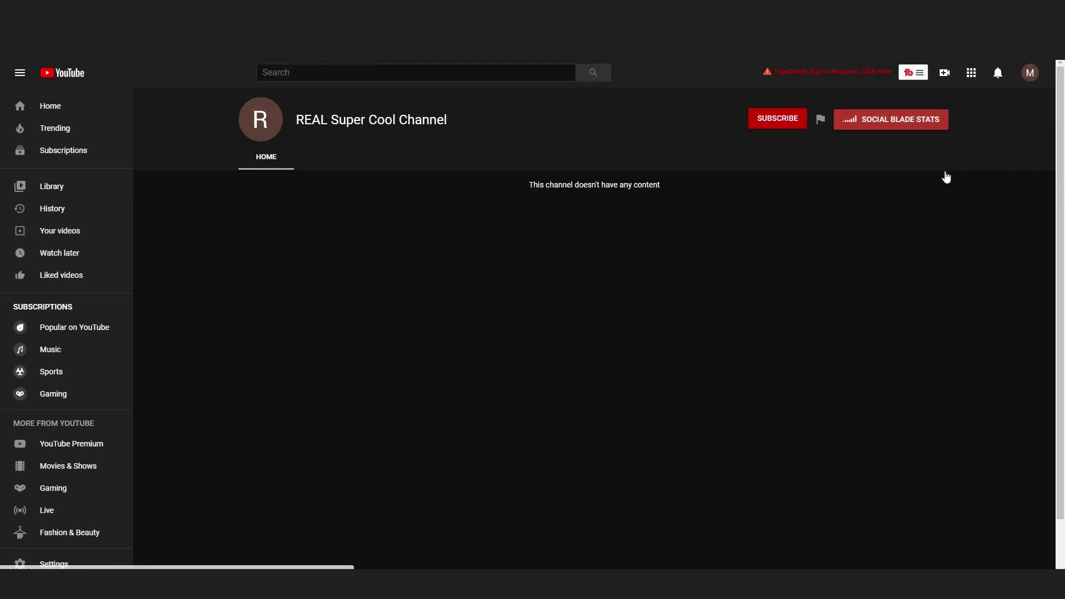
click(1030, 74)
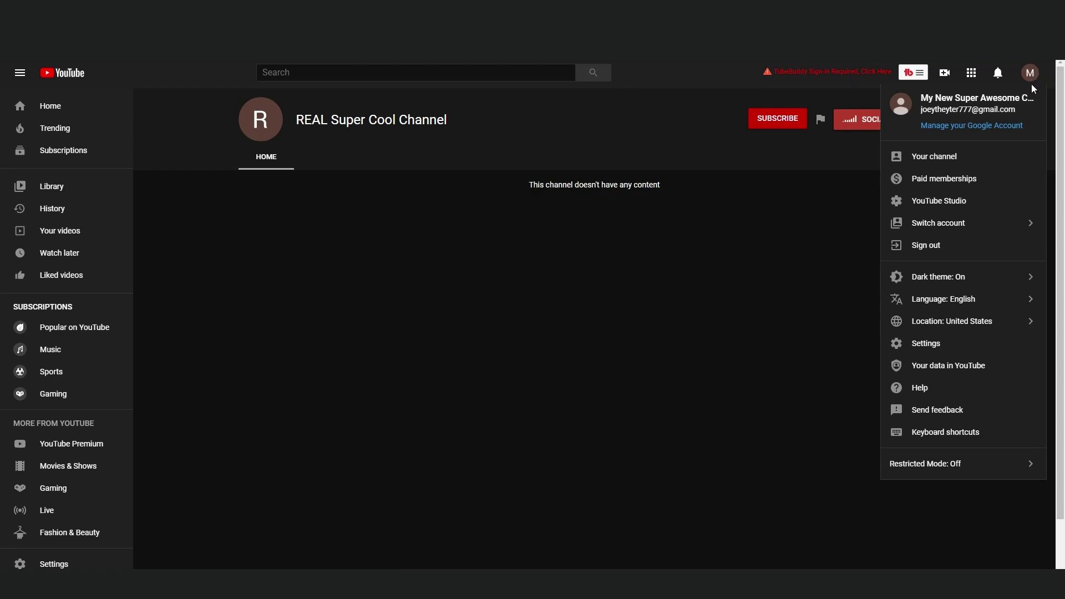
click(923, 340)
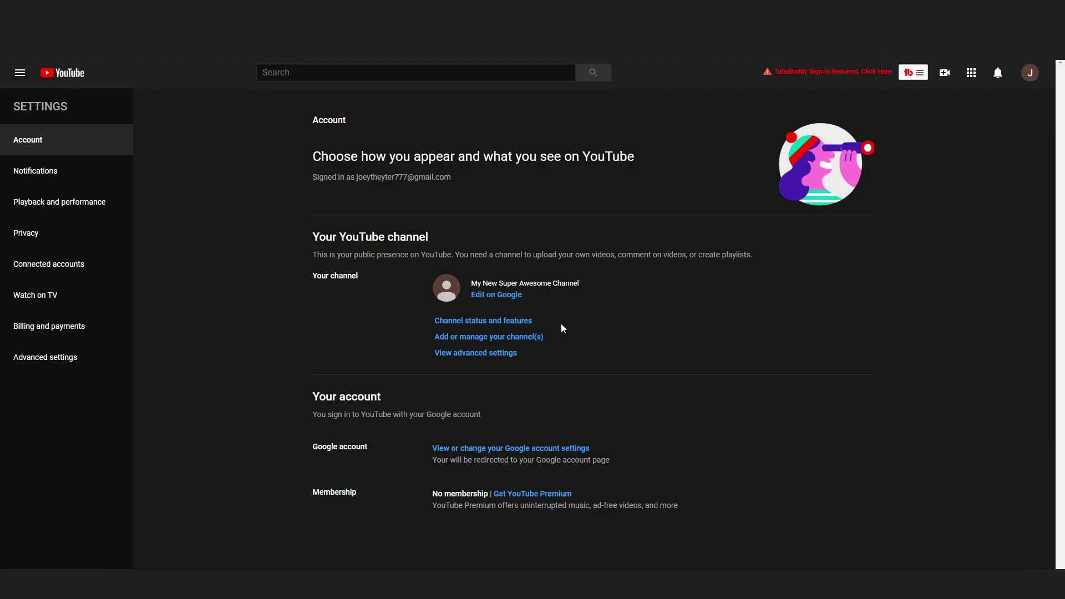
click(501, 295)
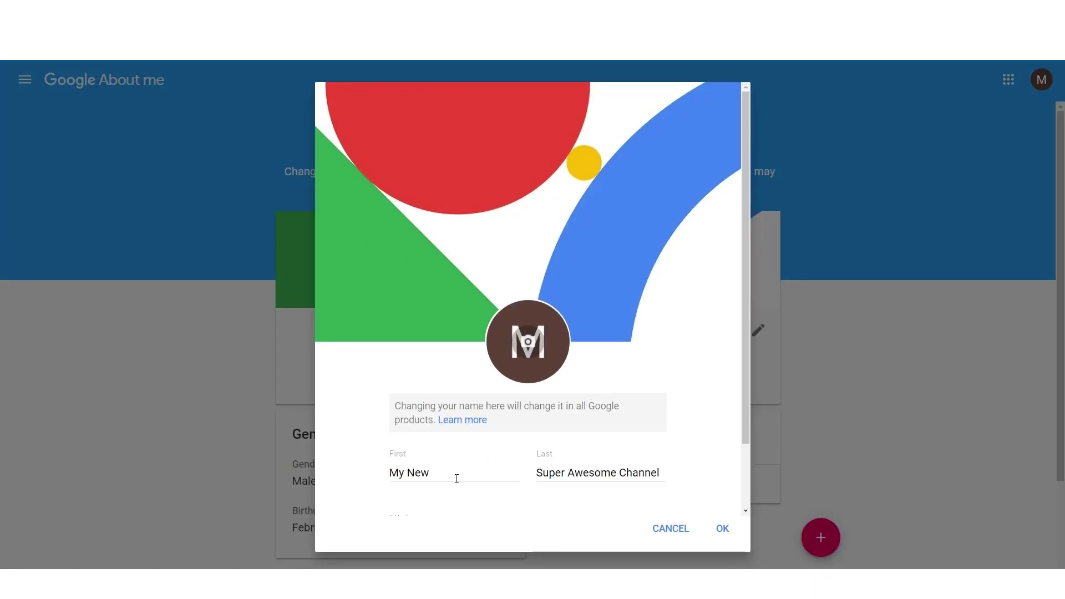
- Replace the channel name with a personal first and last name, then save and confirm the change
triple_click(457, 477)
text(Dan)
key(Tab)
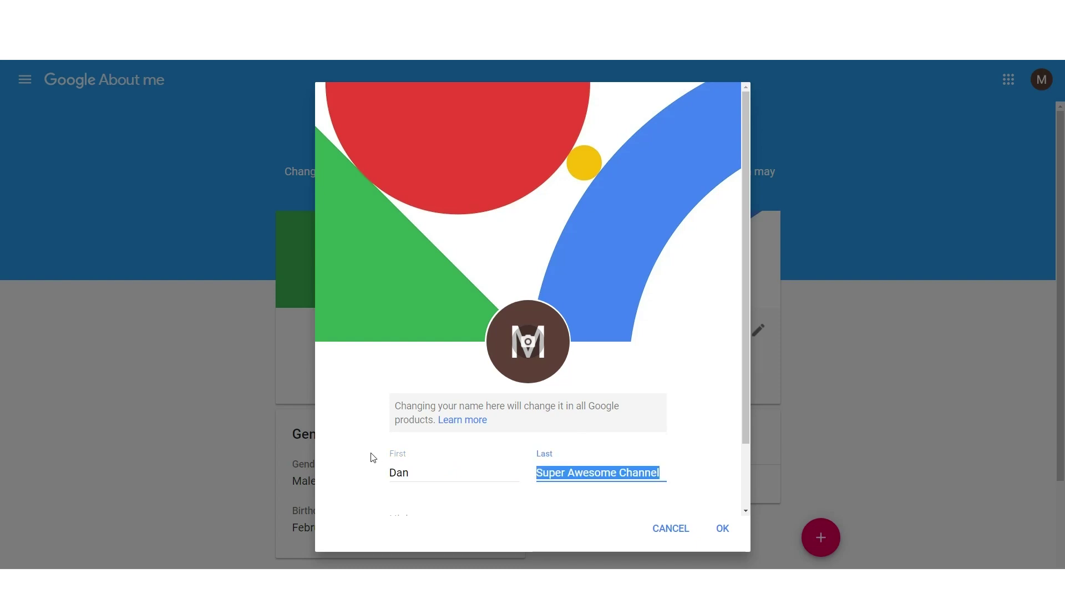
key(BackSpace)
key(shift+Tab)
text(Joey)
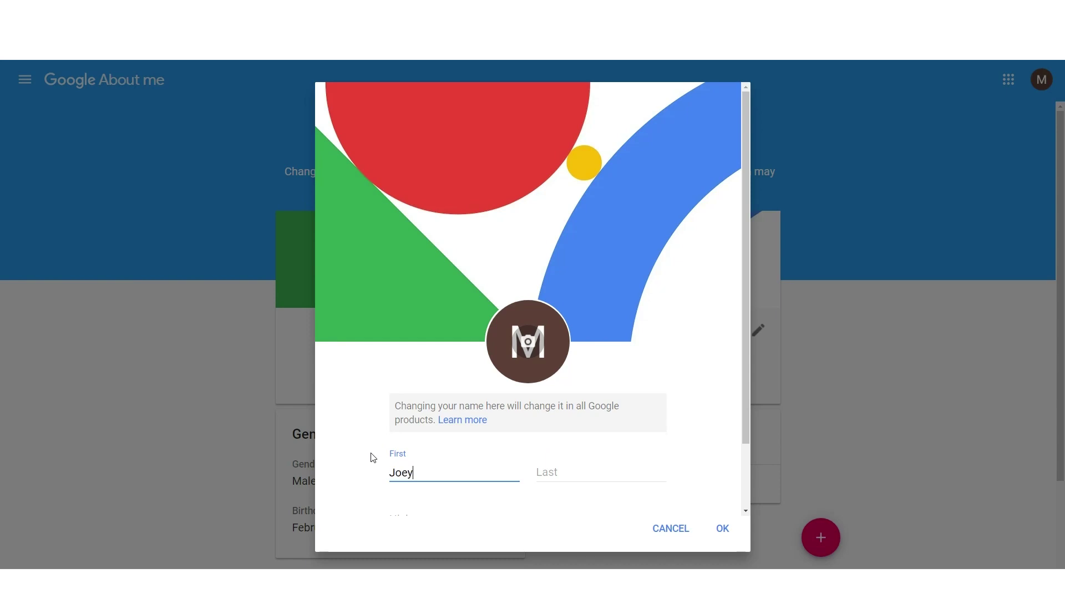
key(Tab)
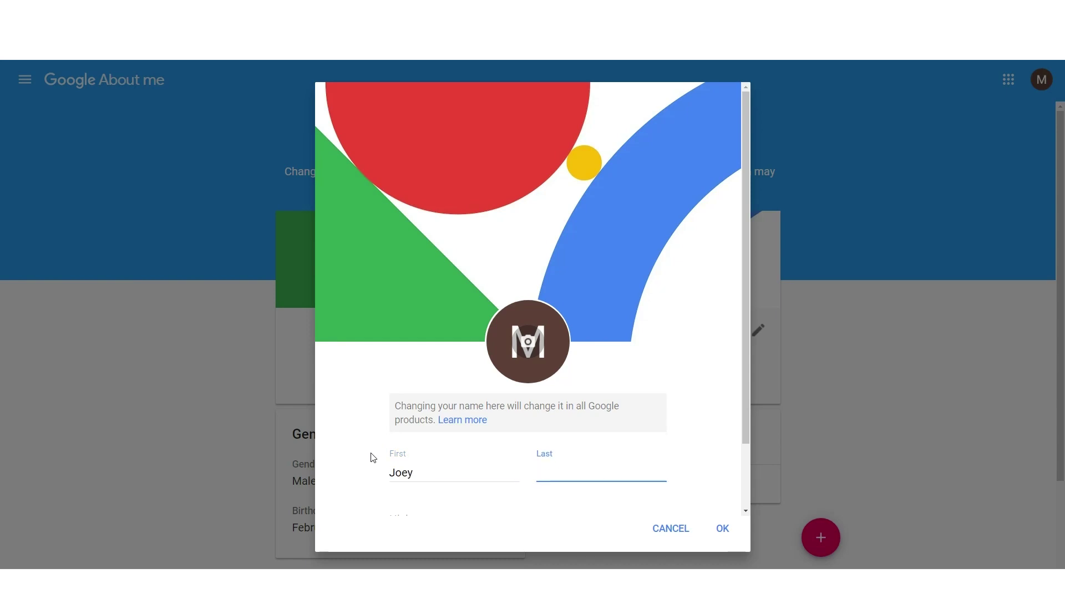
text(TheYTer)
click(721, 528)
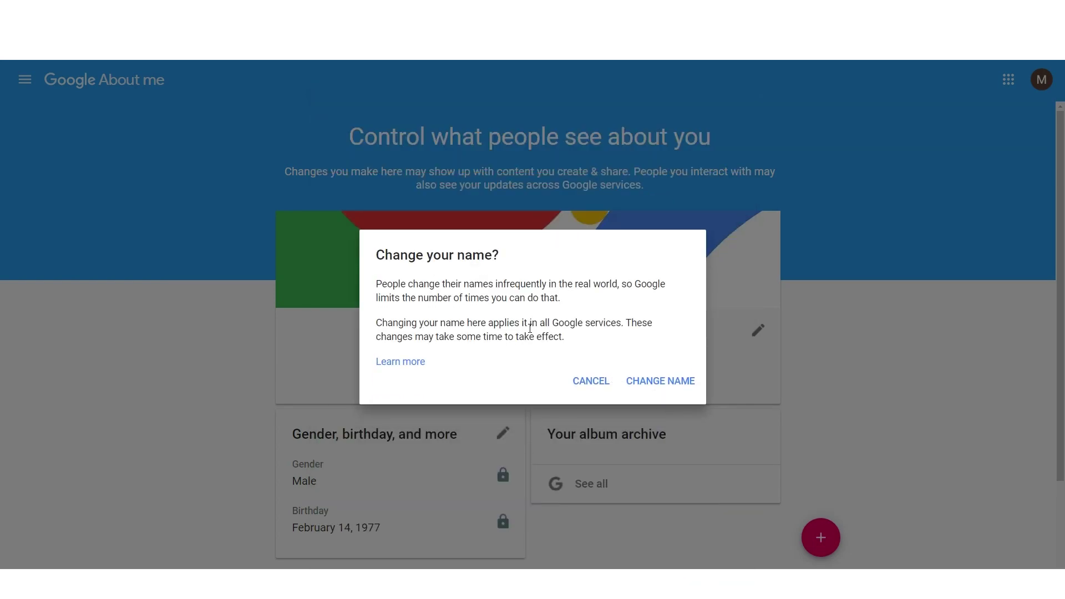
click(657, 380)
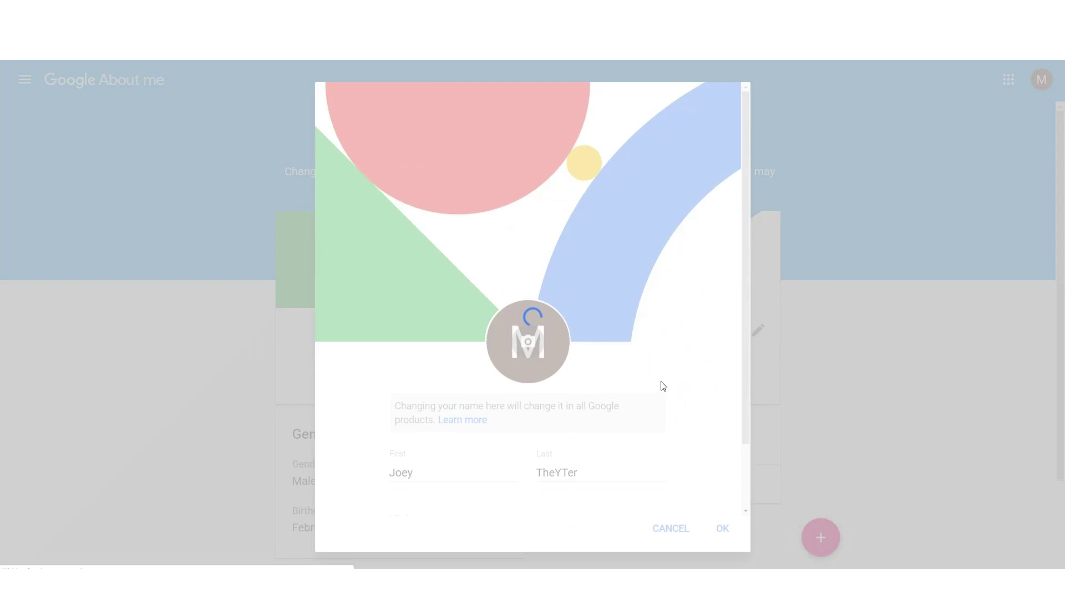